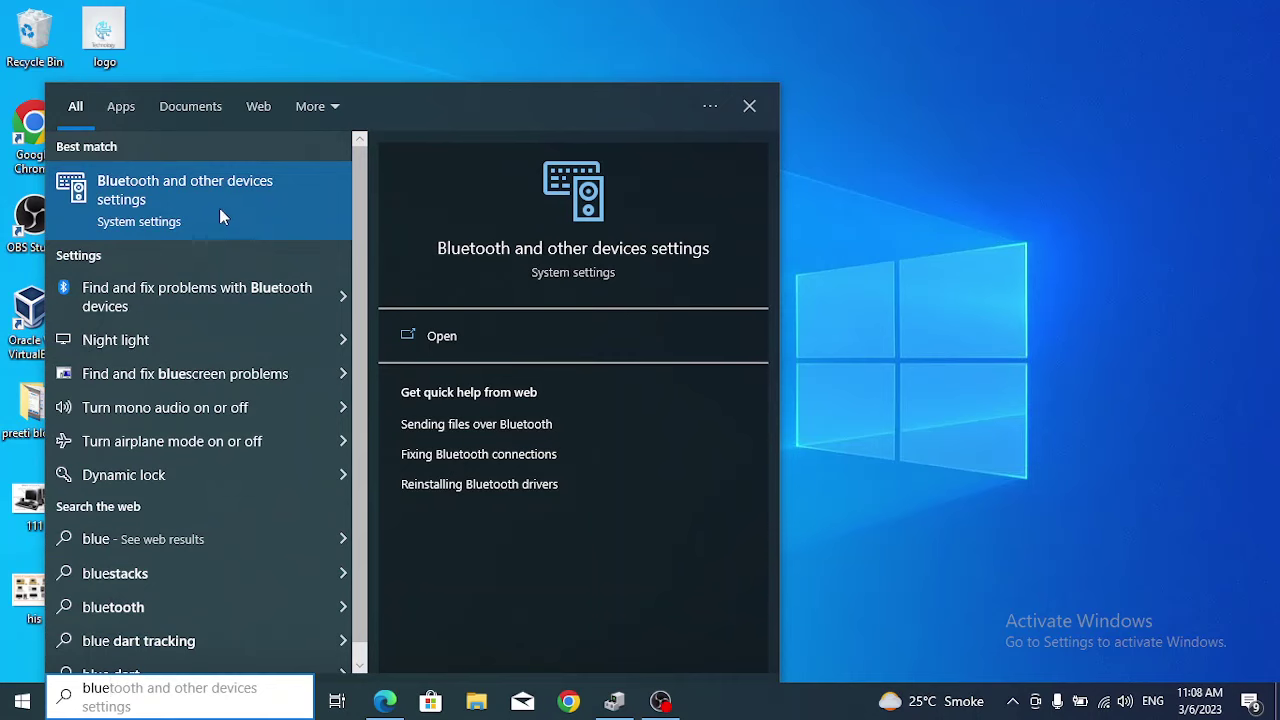
Step: Open the Bluetooth and other devices settings to check the Bluetooth options, and return to the desktop and refresh it
click(221, 216)
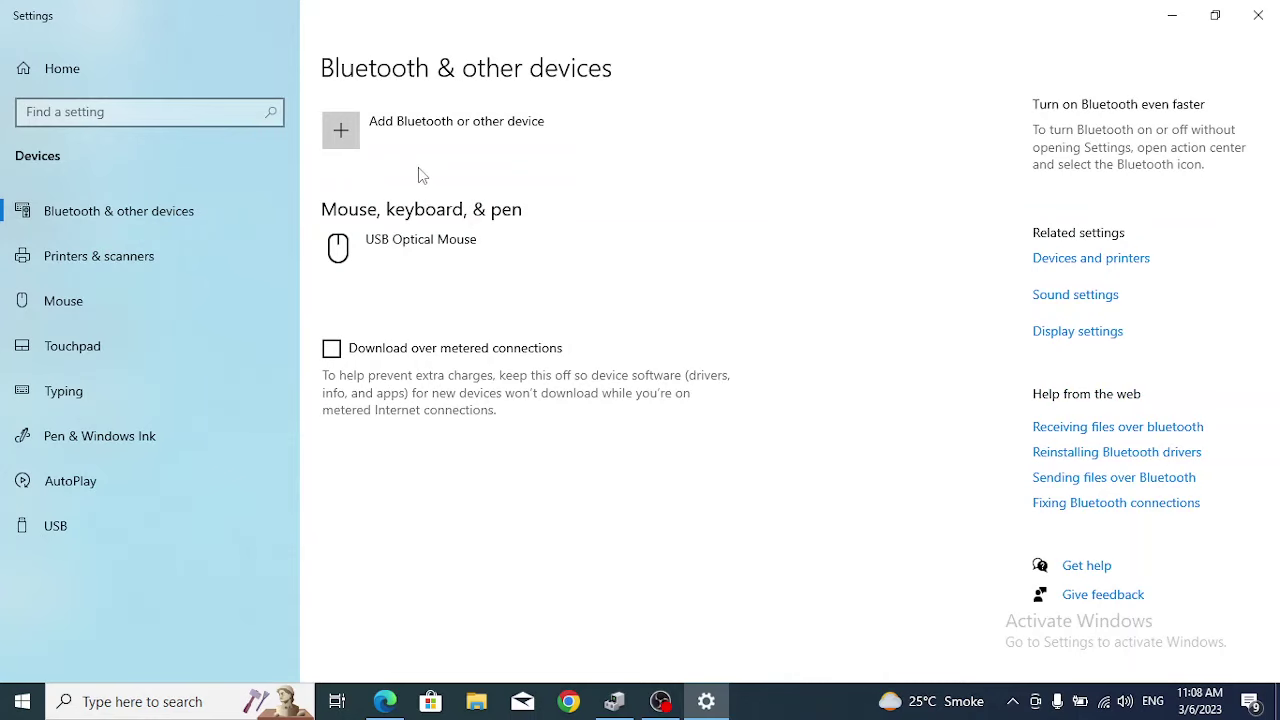
click(1172, 15)
right_click(598, 215)
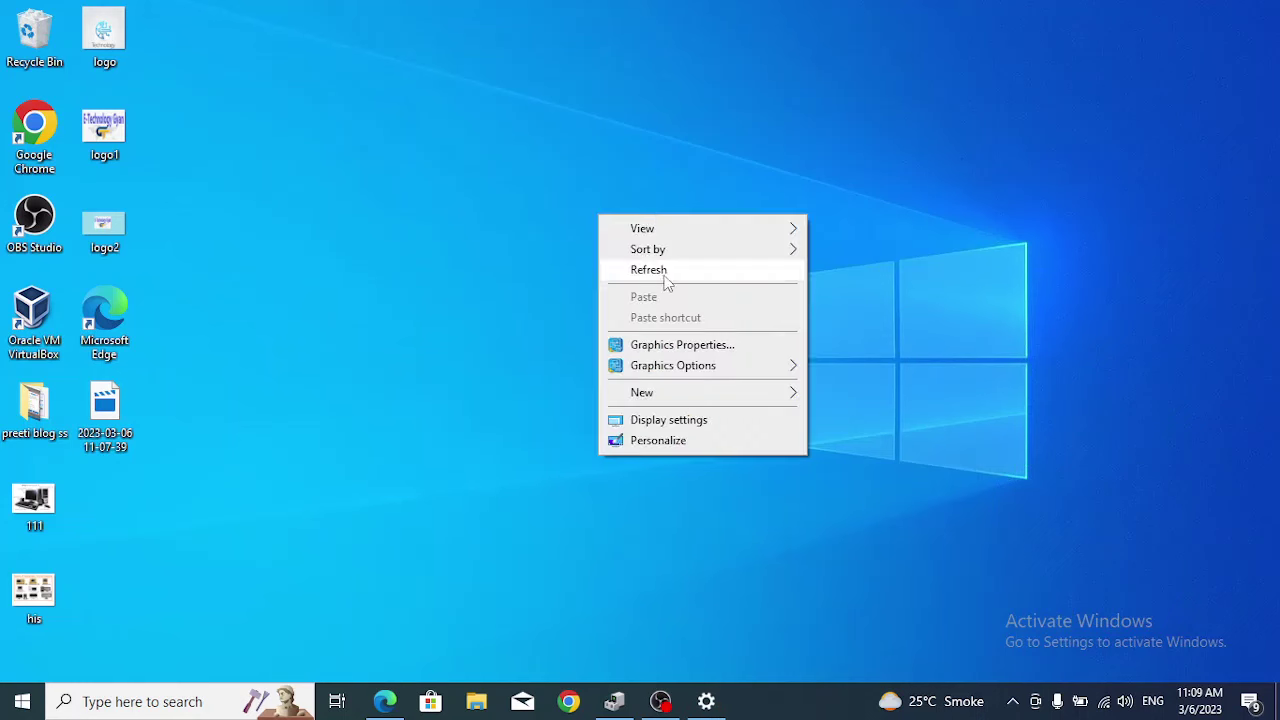
click(663, 272)
Step: Find the Windows Troubleshoot settings through search and open the list of additional troubleshooters
click(172, 710)
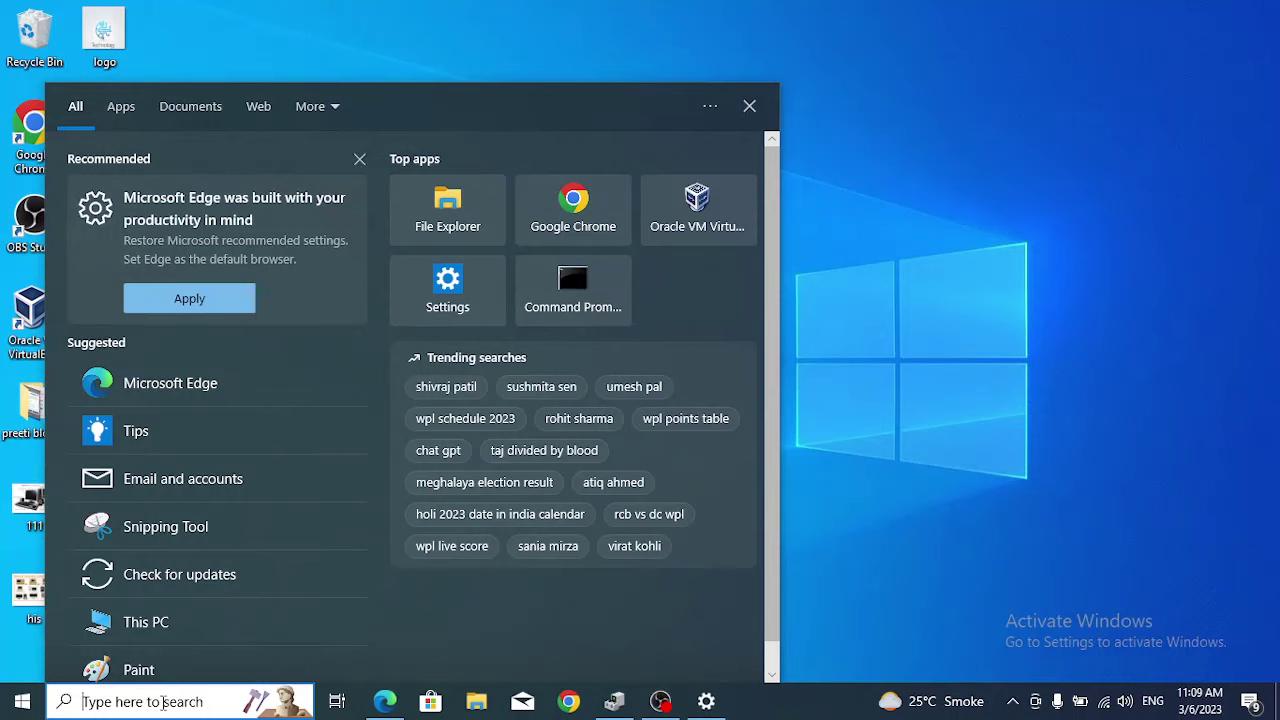
text(tr)
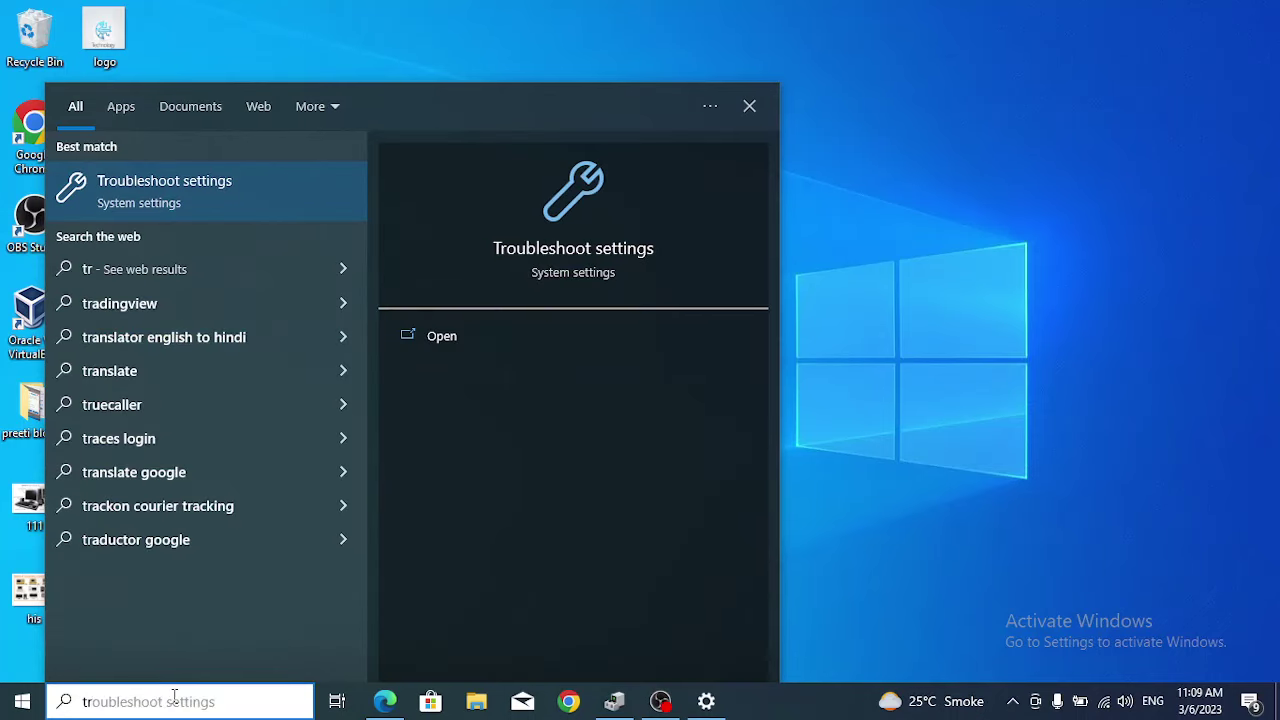
click(163, 203)
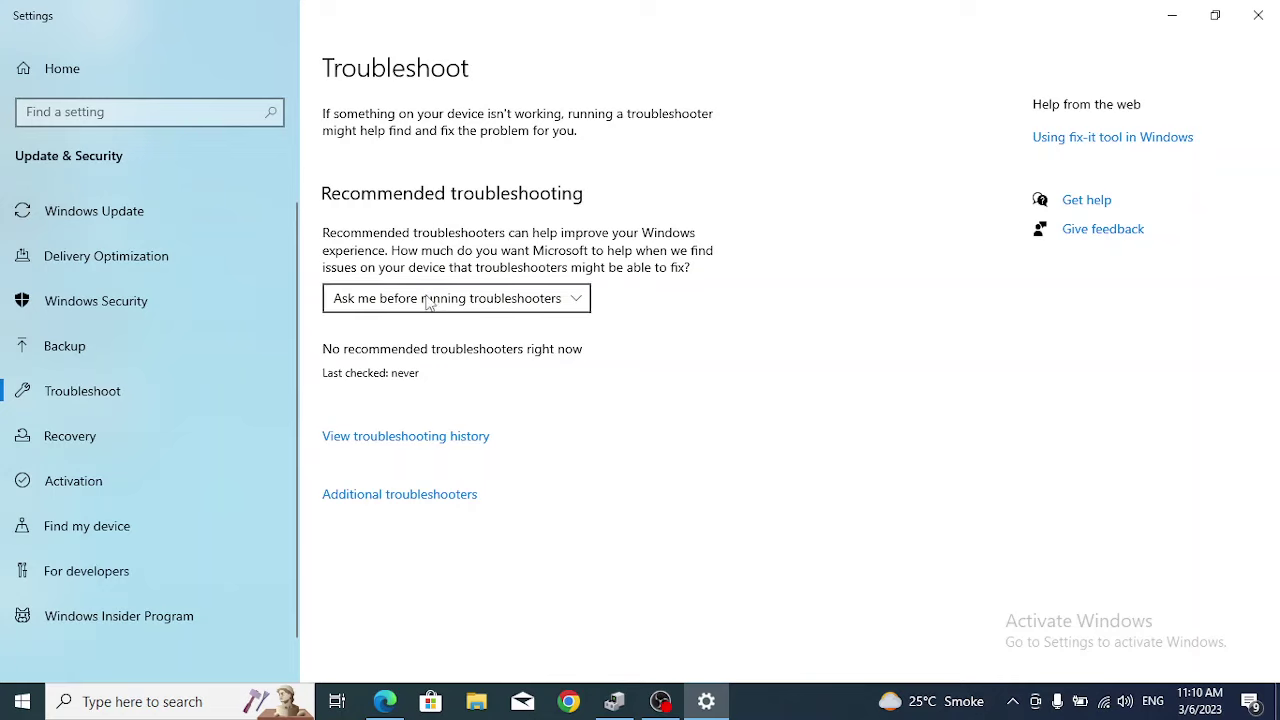
click(420, 500)
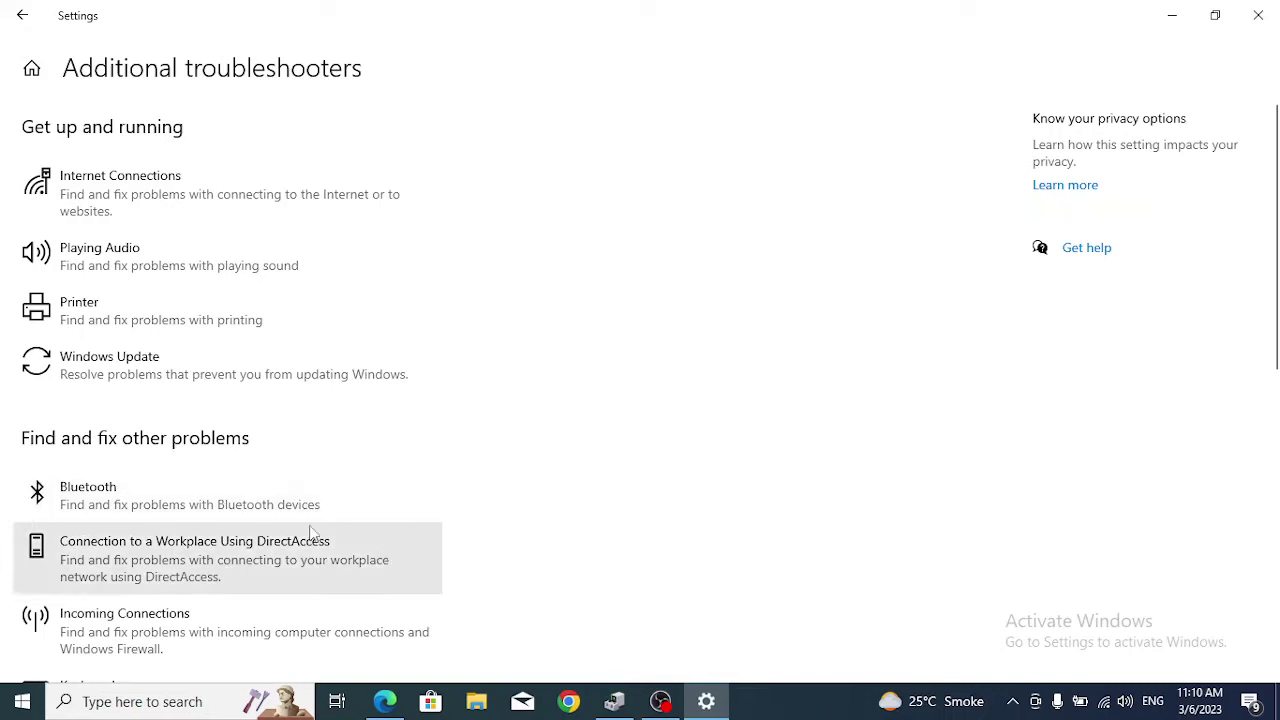
Step: Run the Bluetooth troubleshooter through to its end and close it
scroll(242, 590, down, 2)
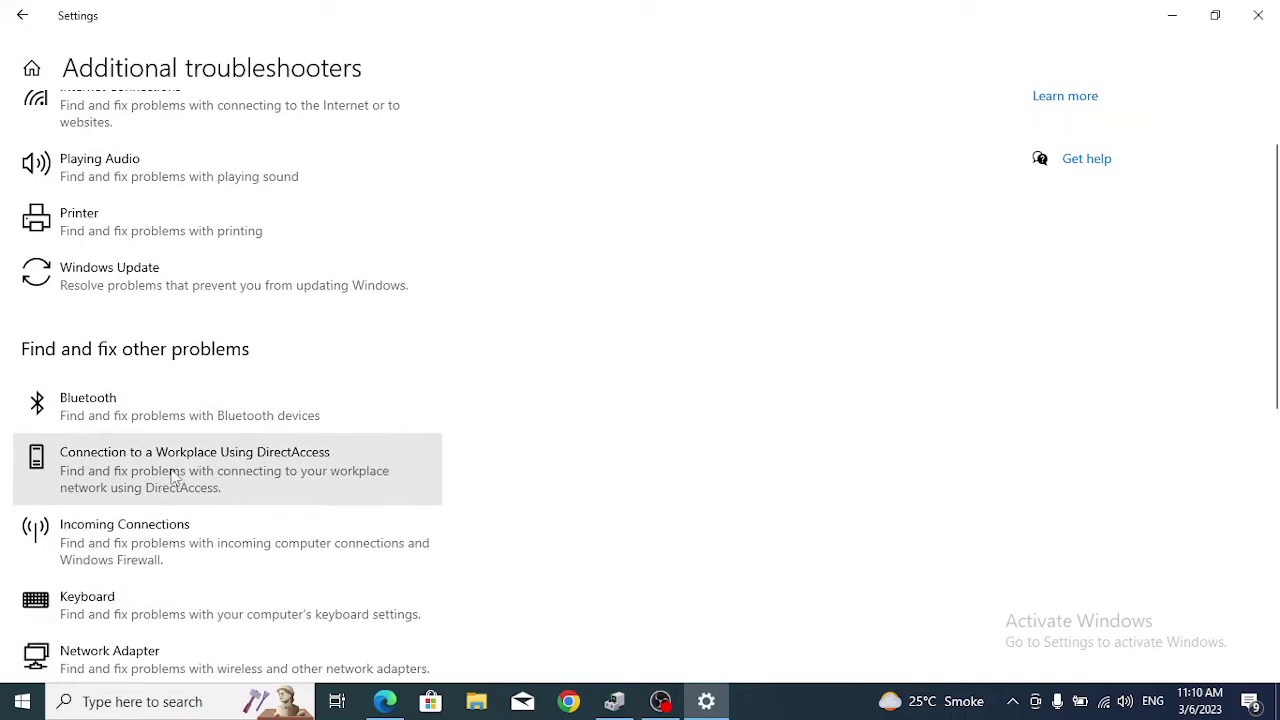
click(179, 418)
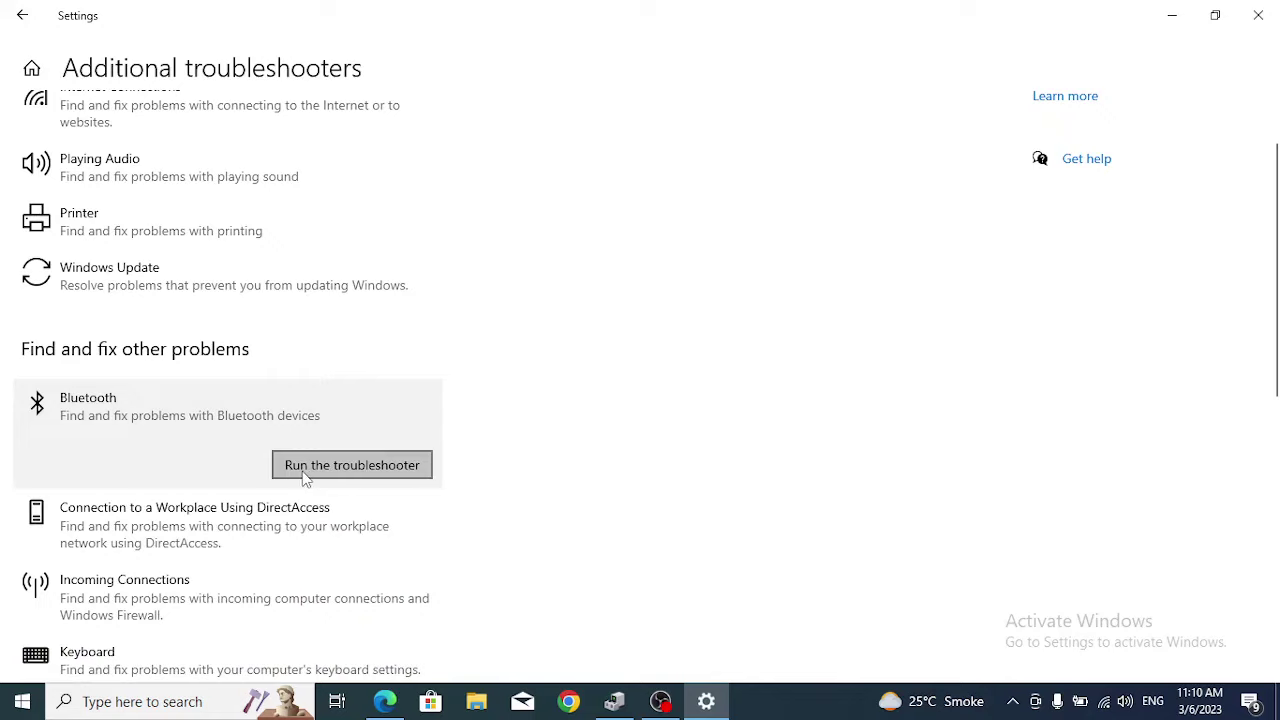
click(402, 474)
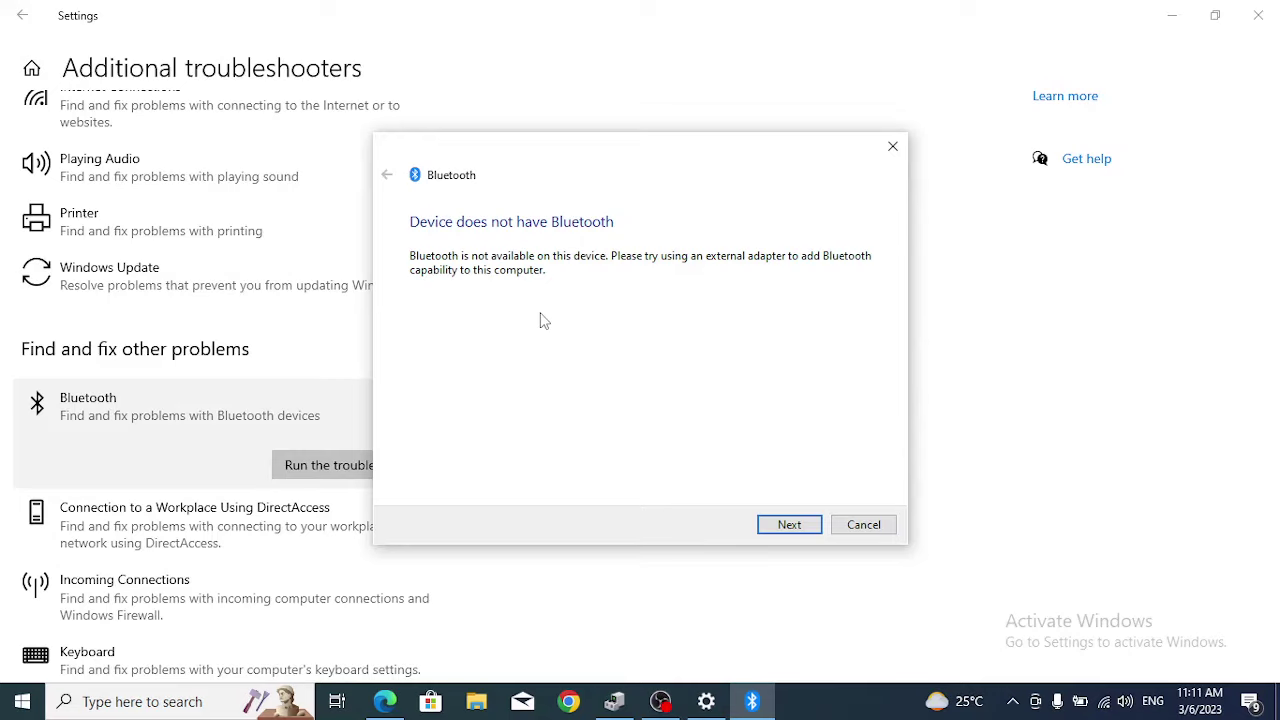
key(Return)
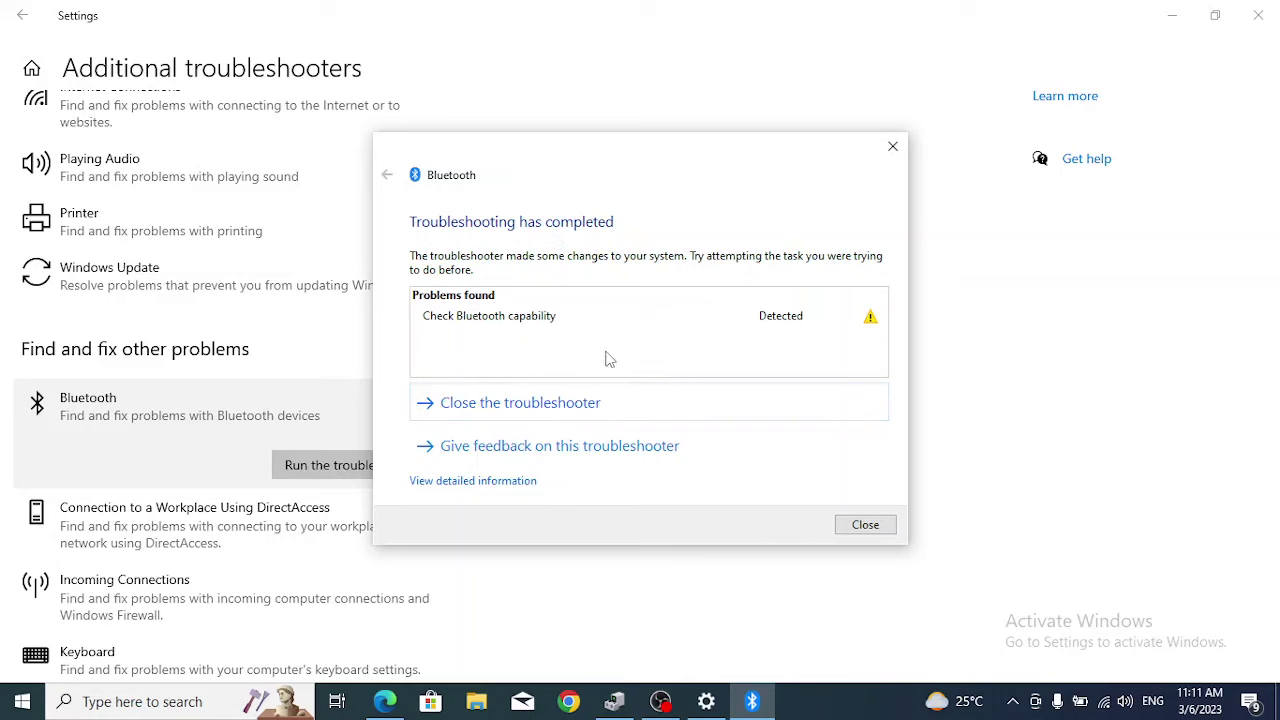
click(865, 525)
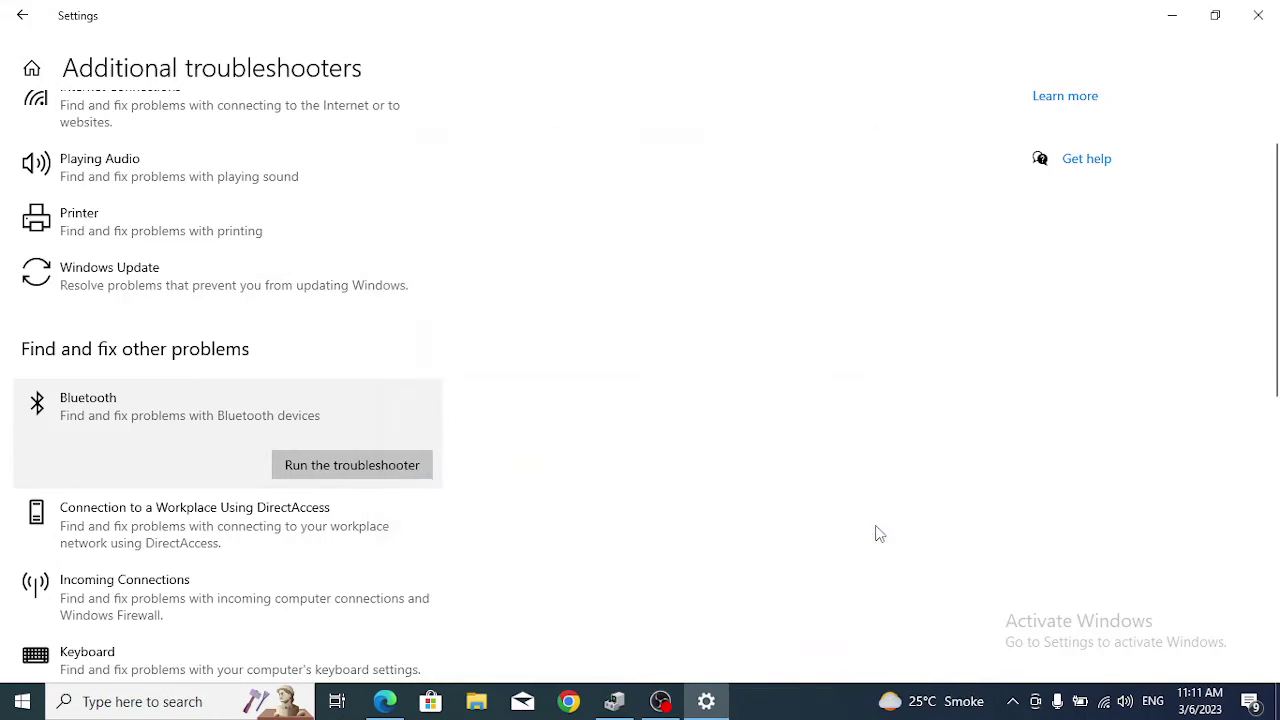
Step: Return to the desktop, search for the Services console, and open it in a maximized window
key(super+d)
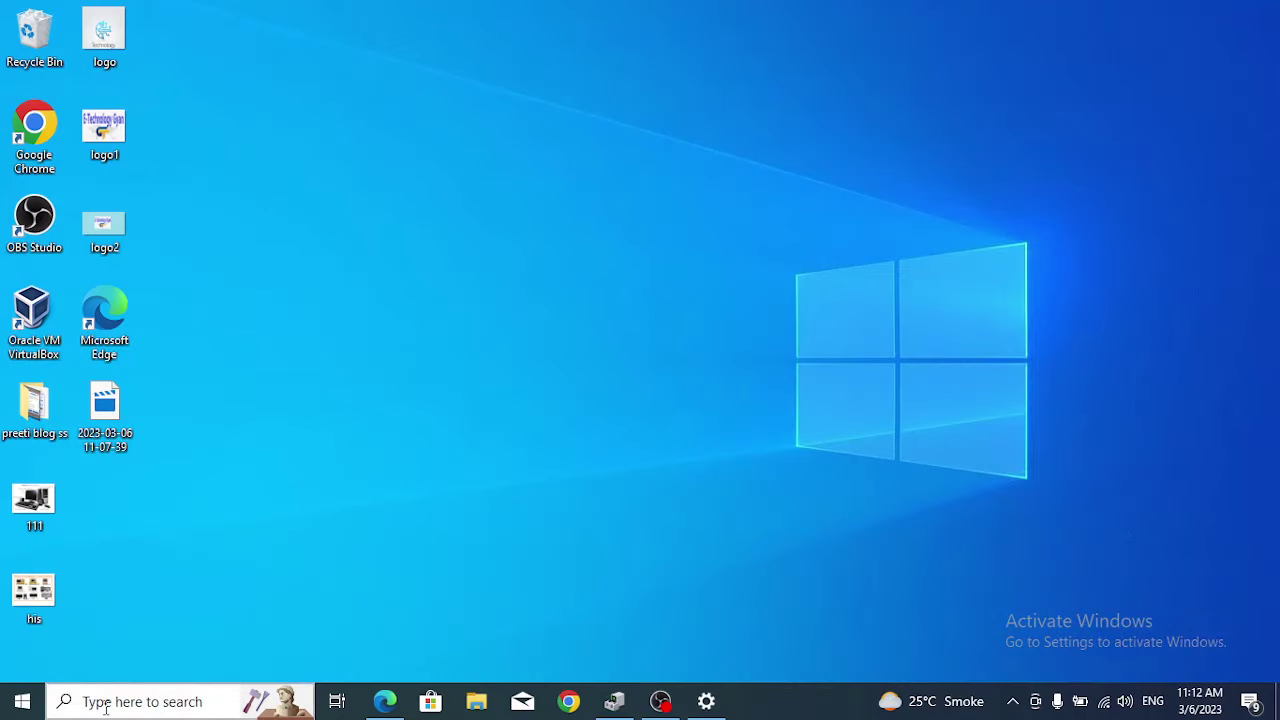
click(146, 701)
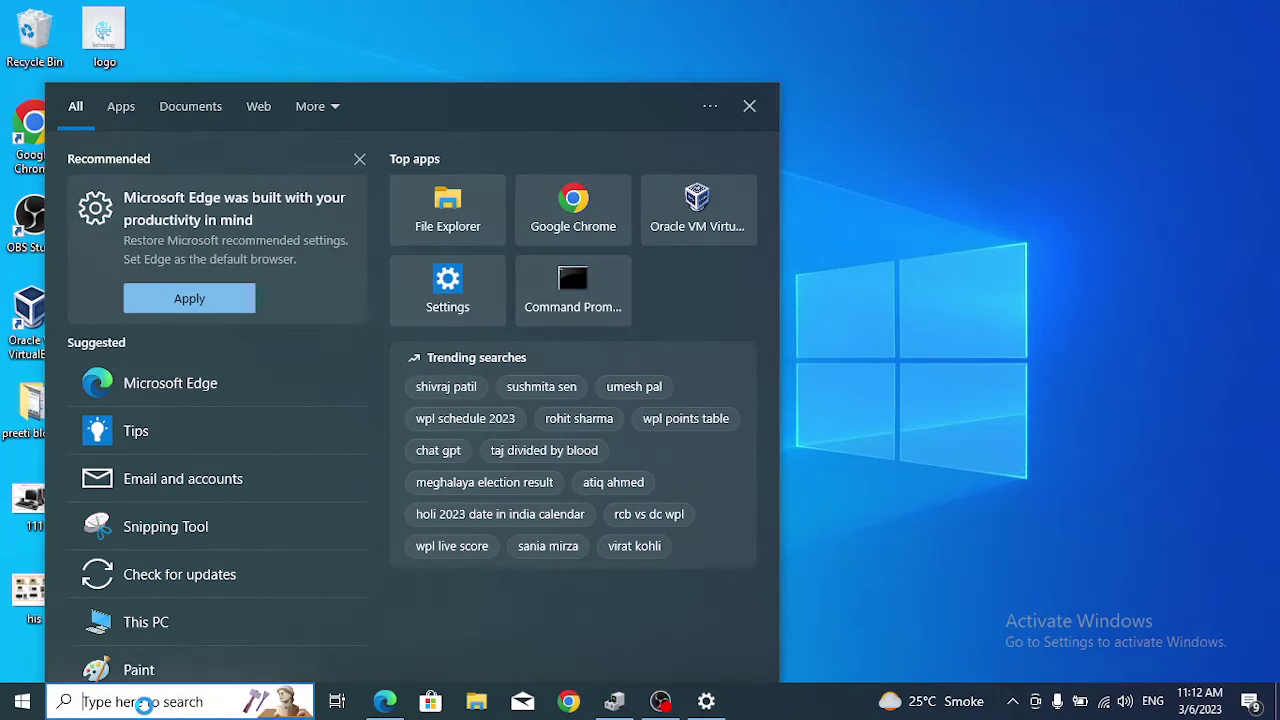
text(sr)
key(BackSpace)
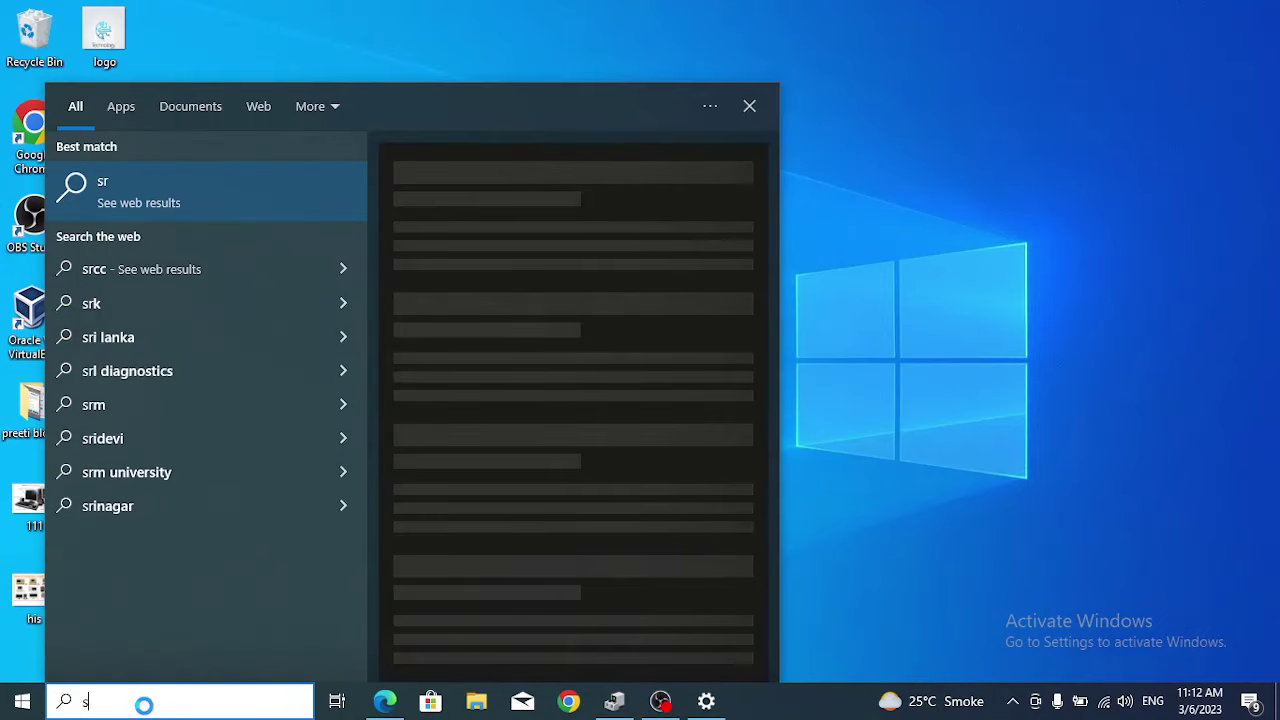
text(e)
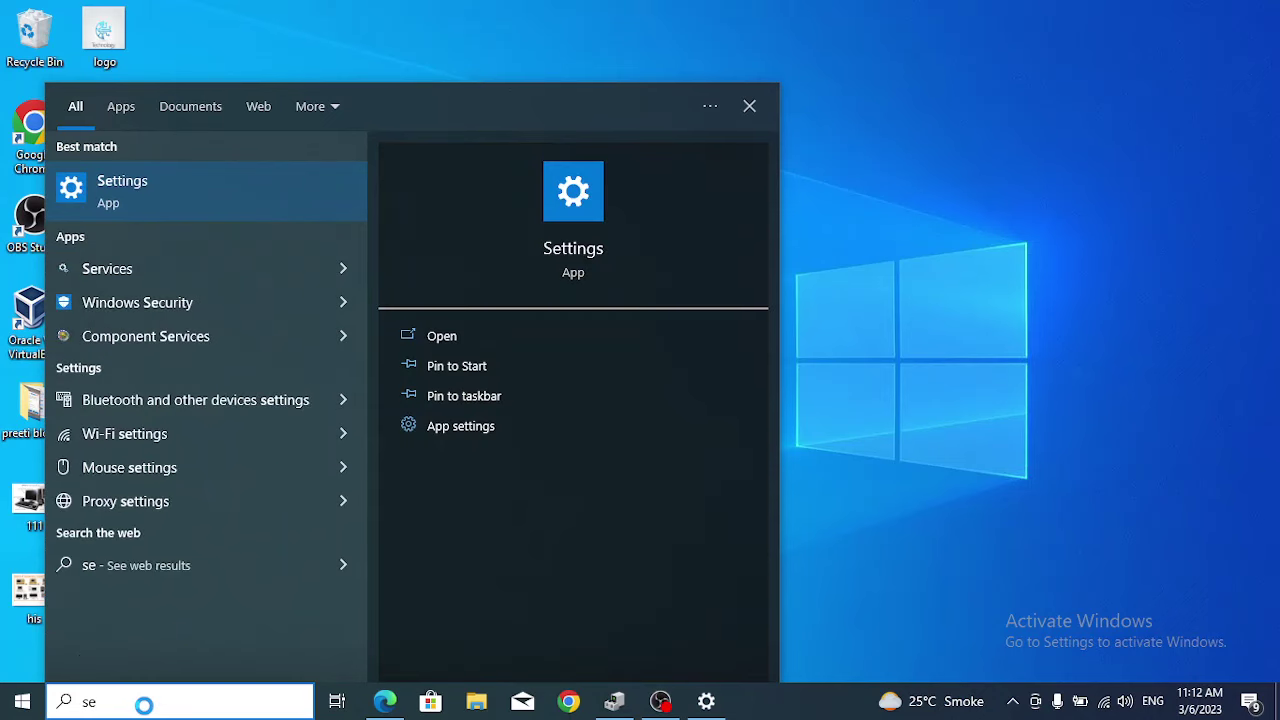
click(139, 273)
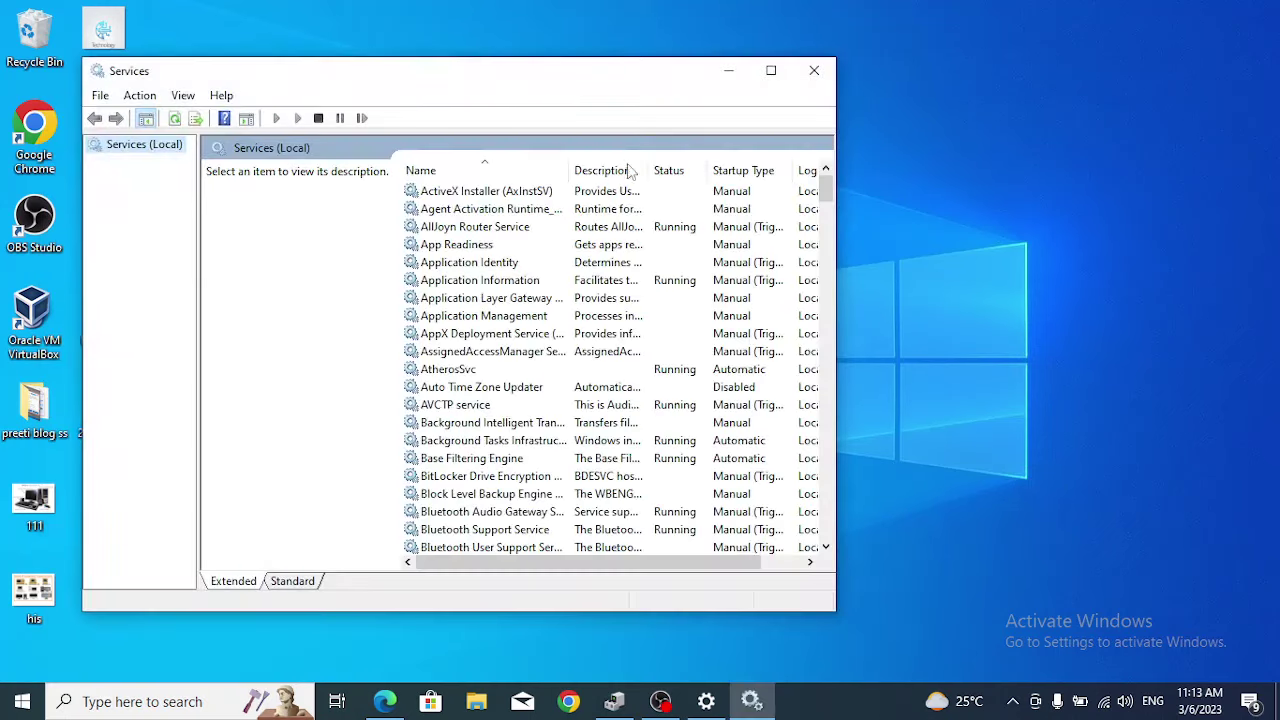
click(771, 71)
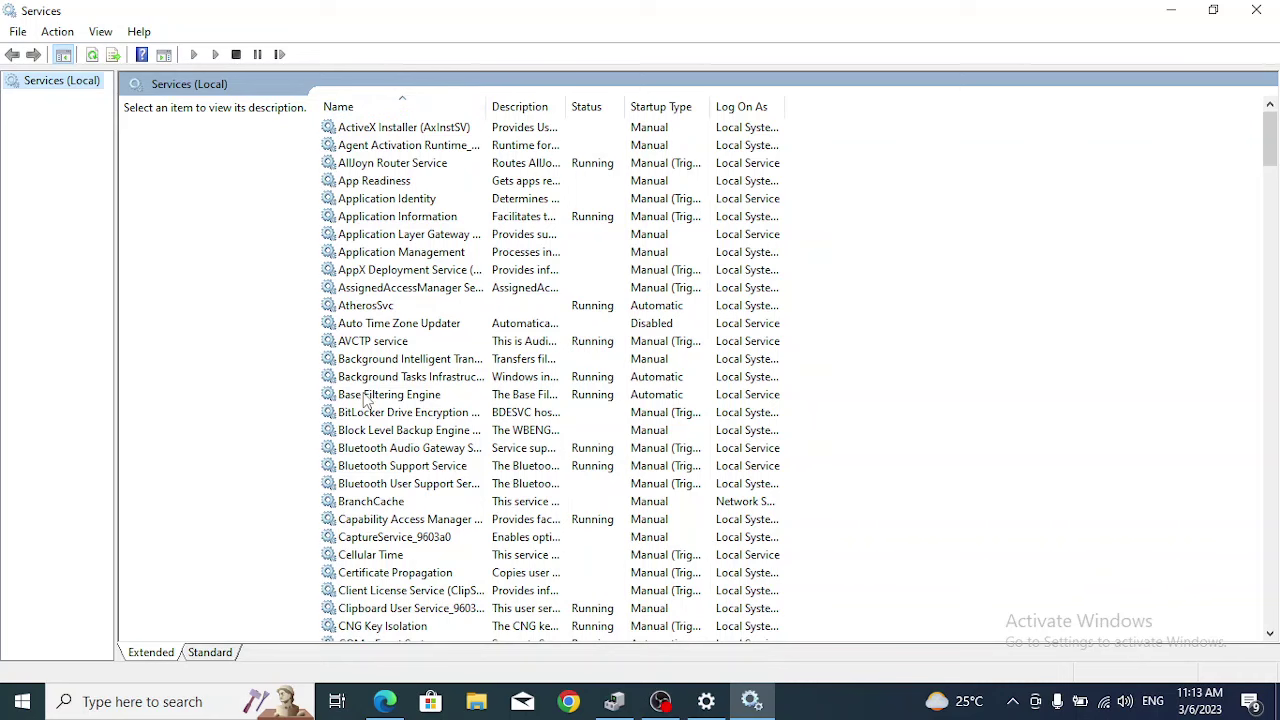
Step: Set the startup type of Bluetooth Support Service to Automatic and save the change
scroll(366, 400, down, 4)
click(370, 234)
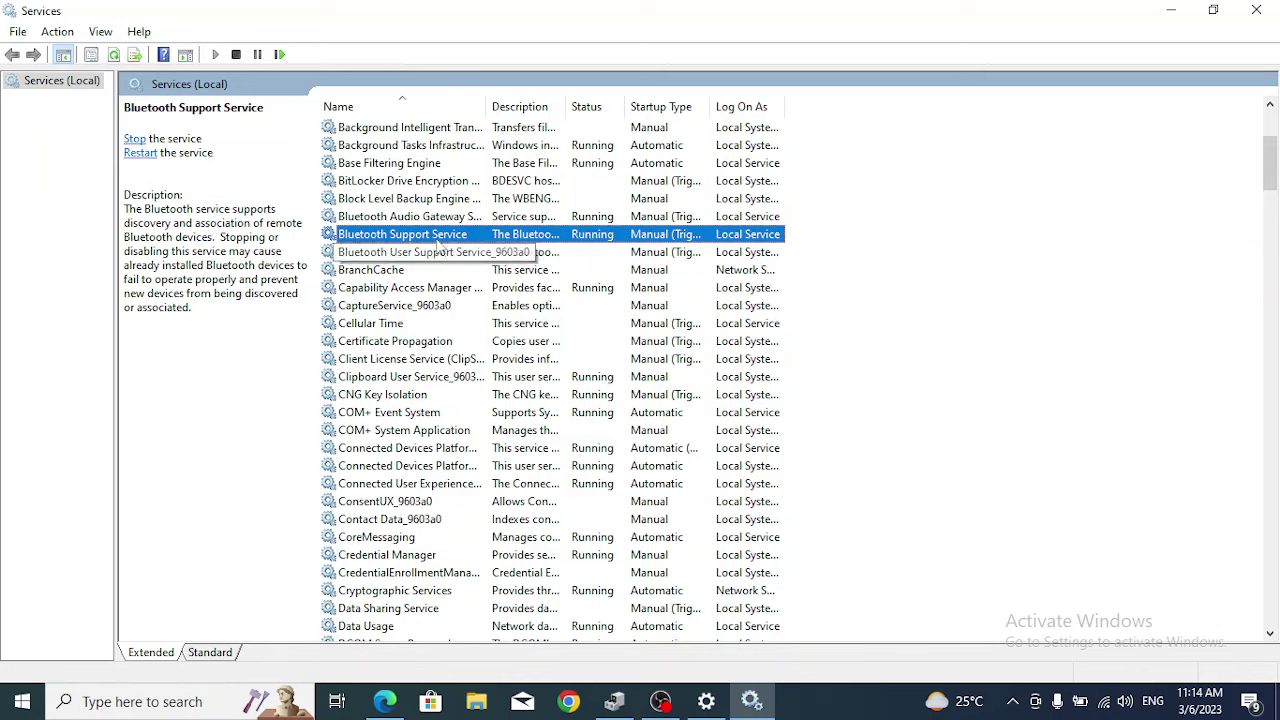
right_click(590, 243)
click(645, 409)
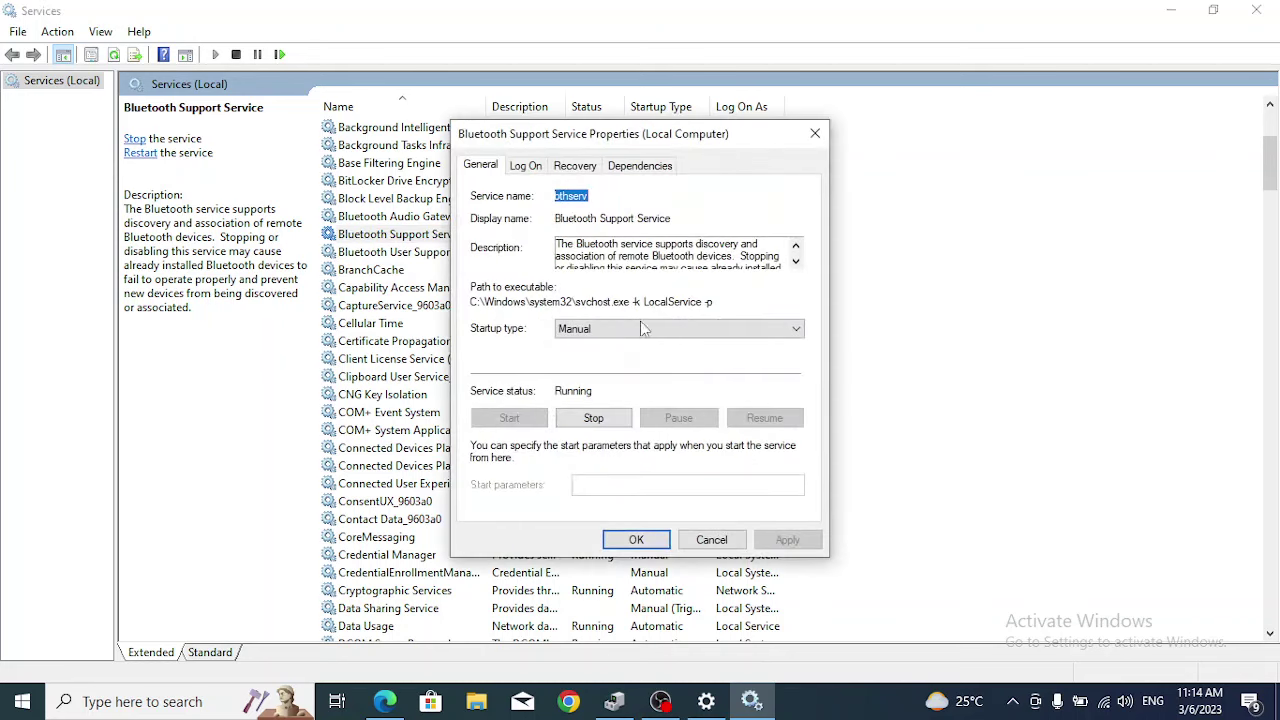
click(643, 328)
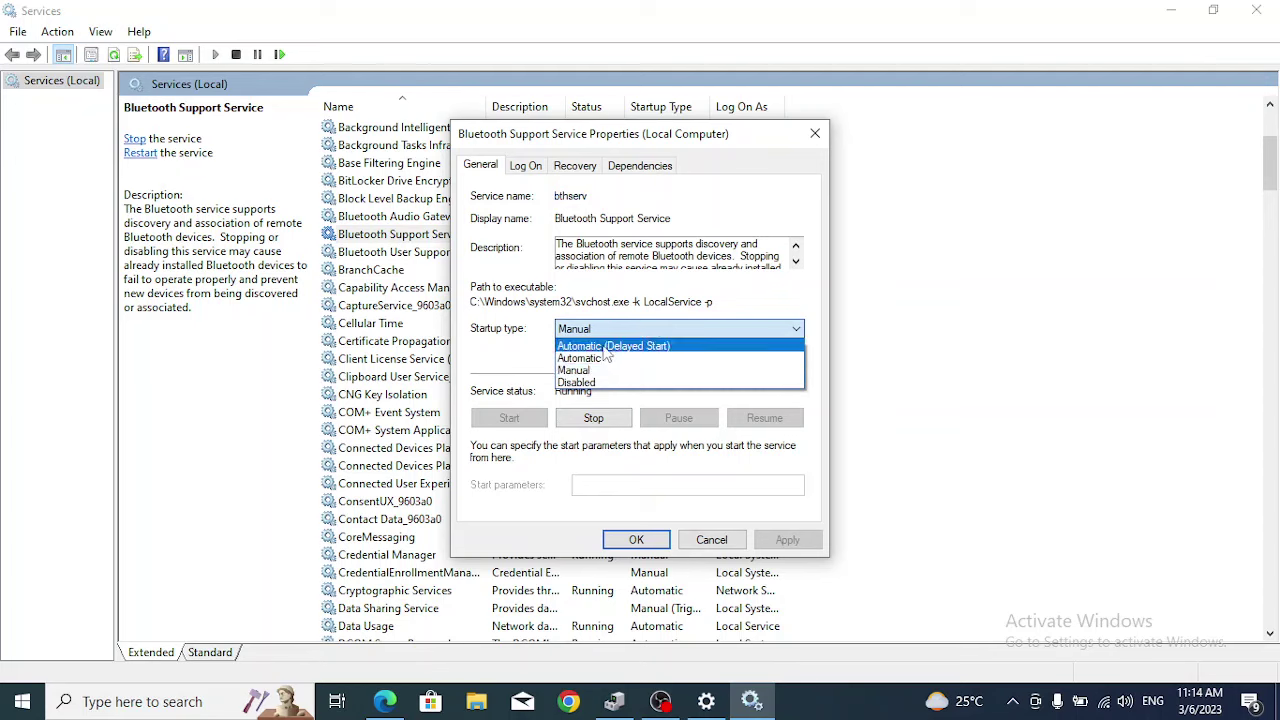
click(600, 360)
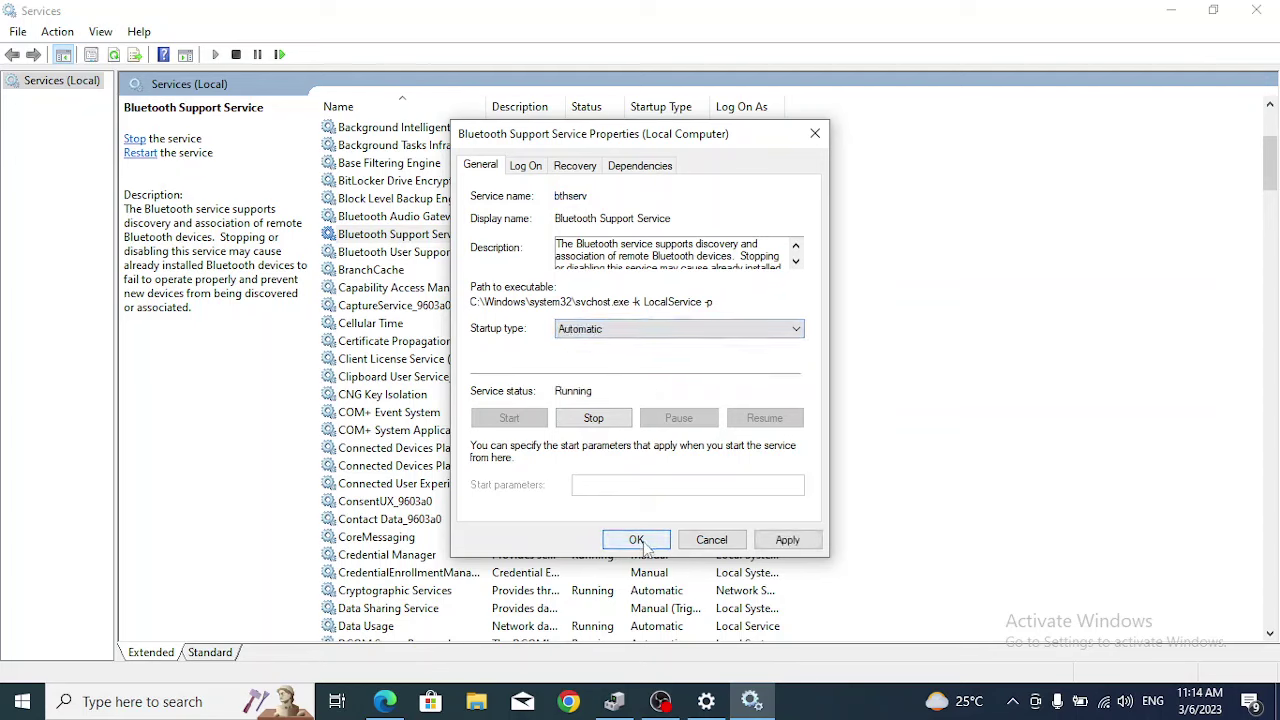
click(787, 540)
click(645, 540)
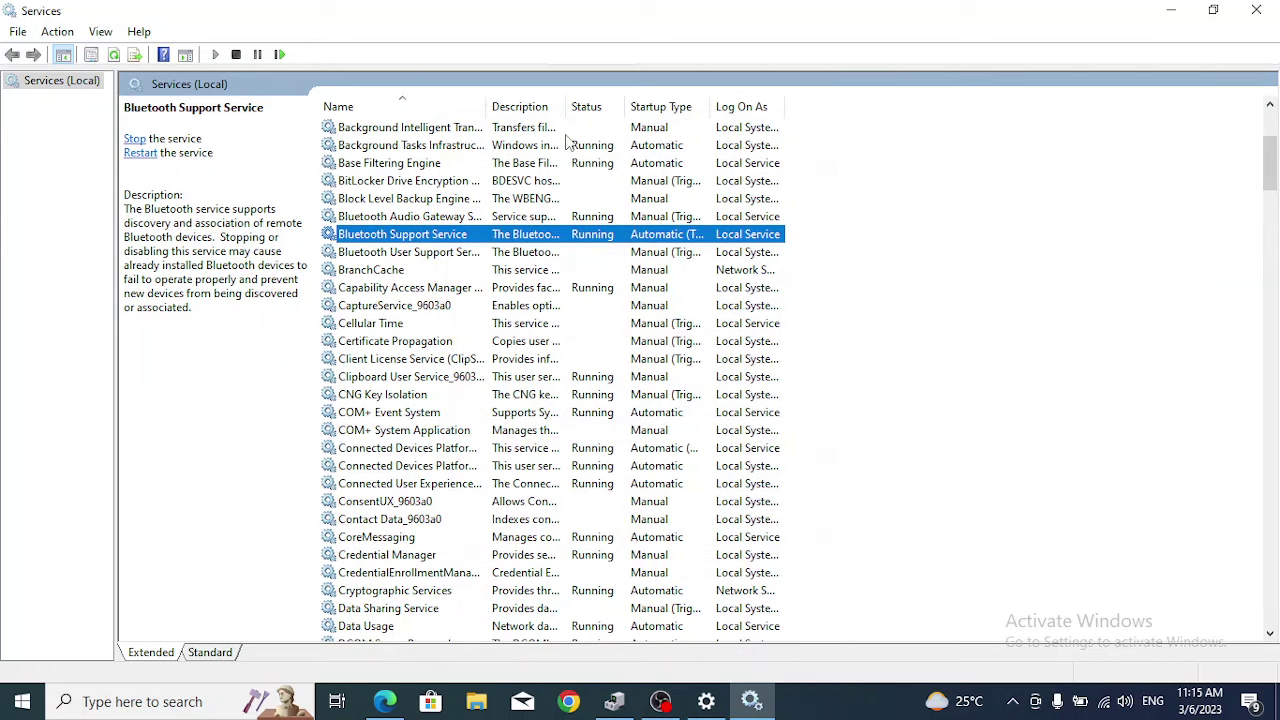
Step: Stop and start Bluetooth Support Service from its properties, keeping Automatic as startup type, and save the properties
right_click(470, 240)
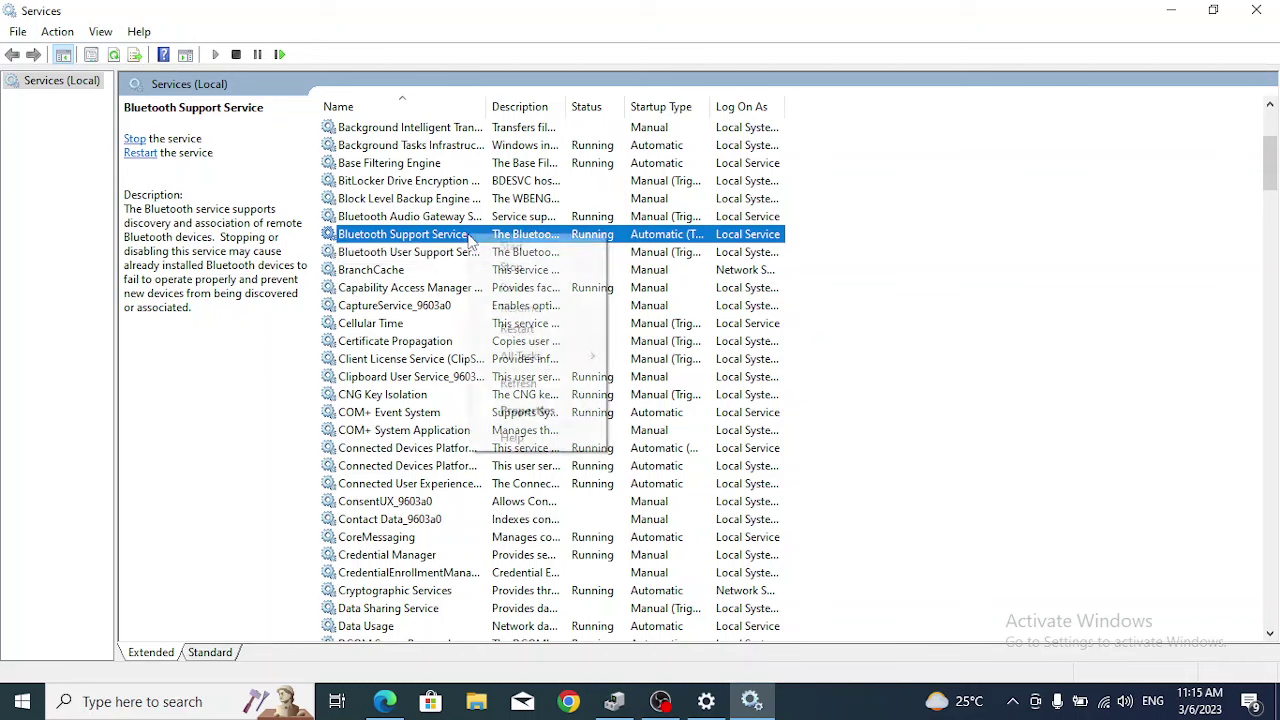
double_click(460, 243)
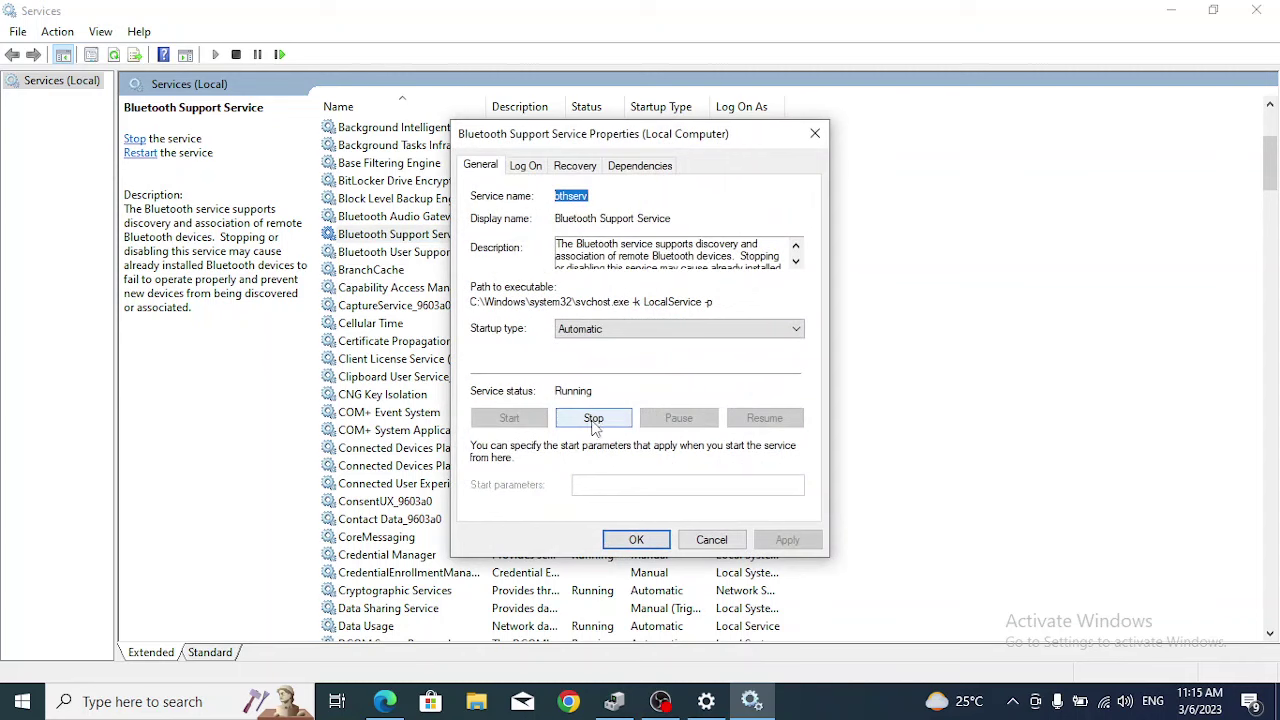
click(723, 331)
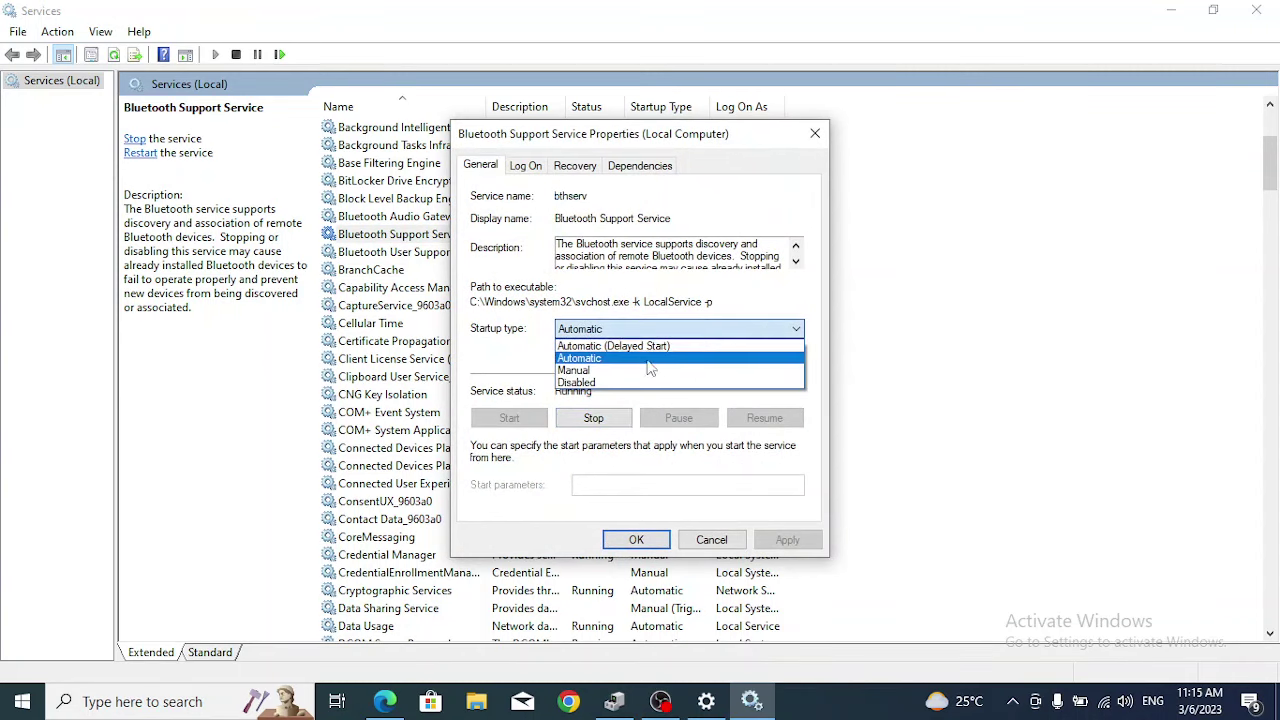
click(640, 358)
click(594, 417)
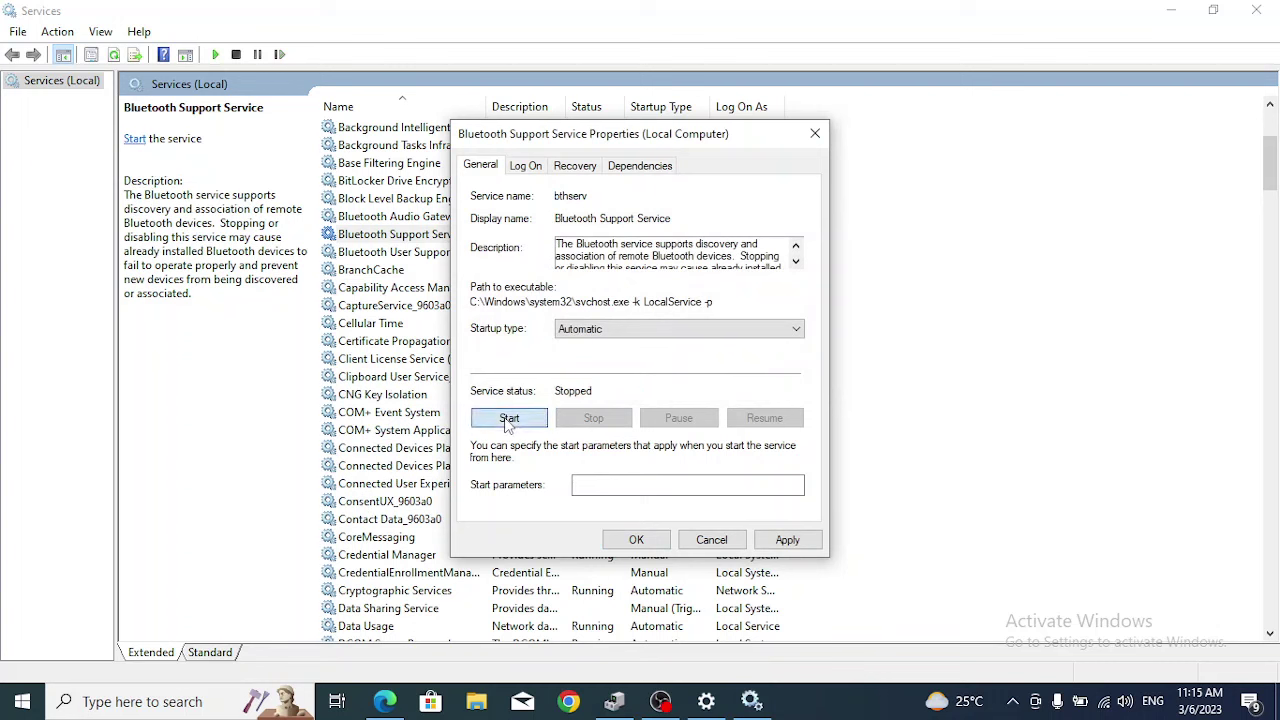
click(509, 419)
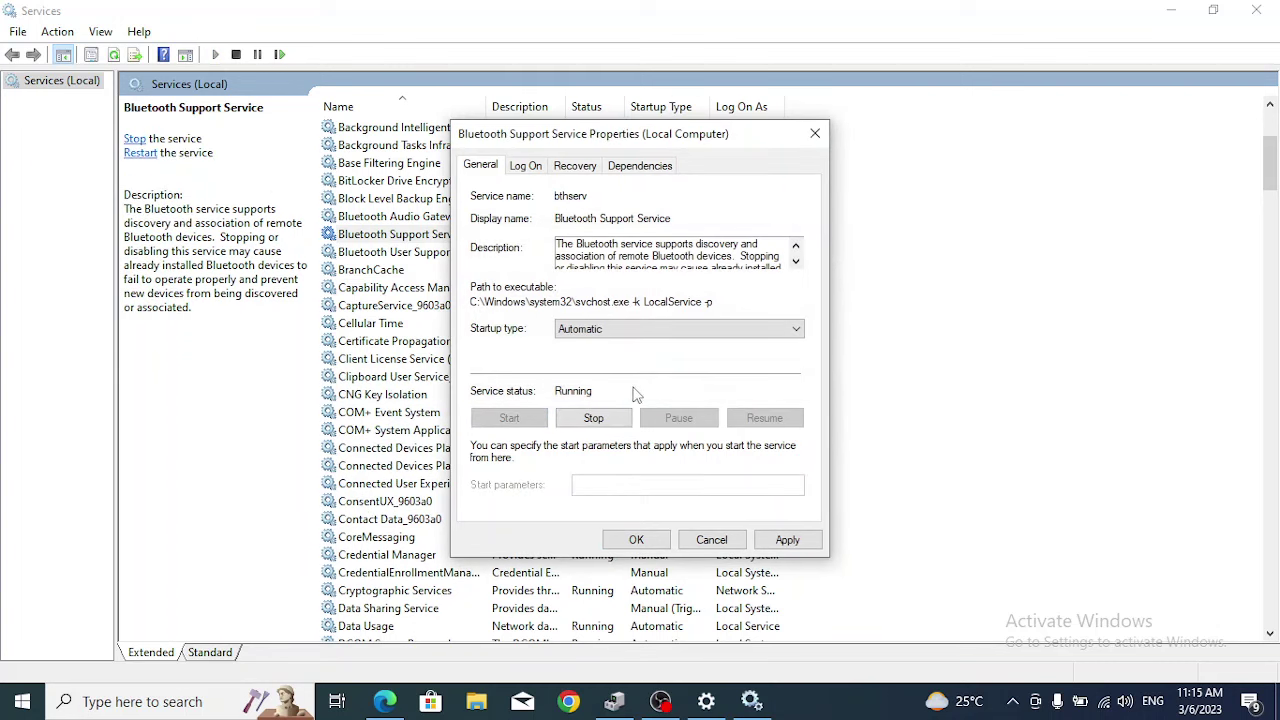
click(800, 541)
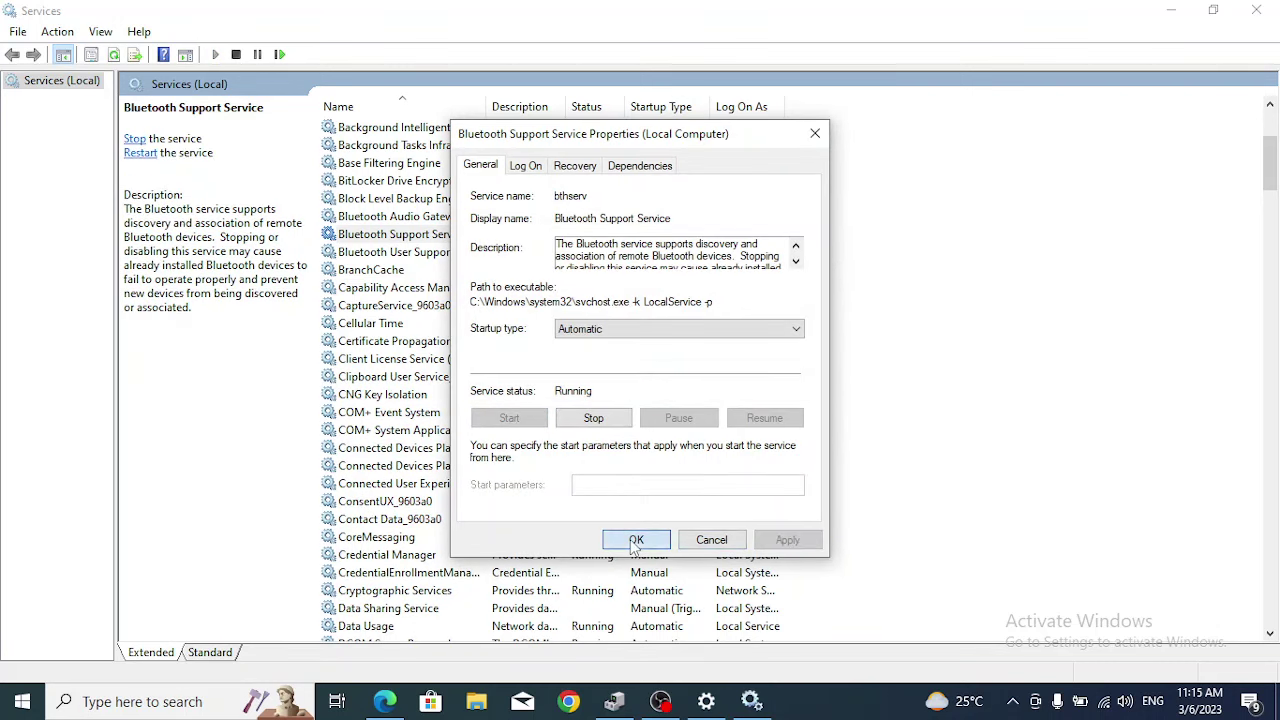
click(633, 540)
Step: Set the startup type of Bluetooth Audio Gateway Service to Automatic, stop and start the service, and save its properties
click(445, 252)
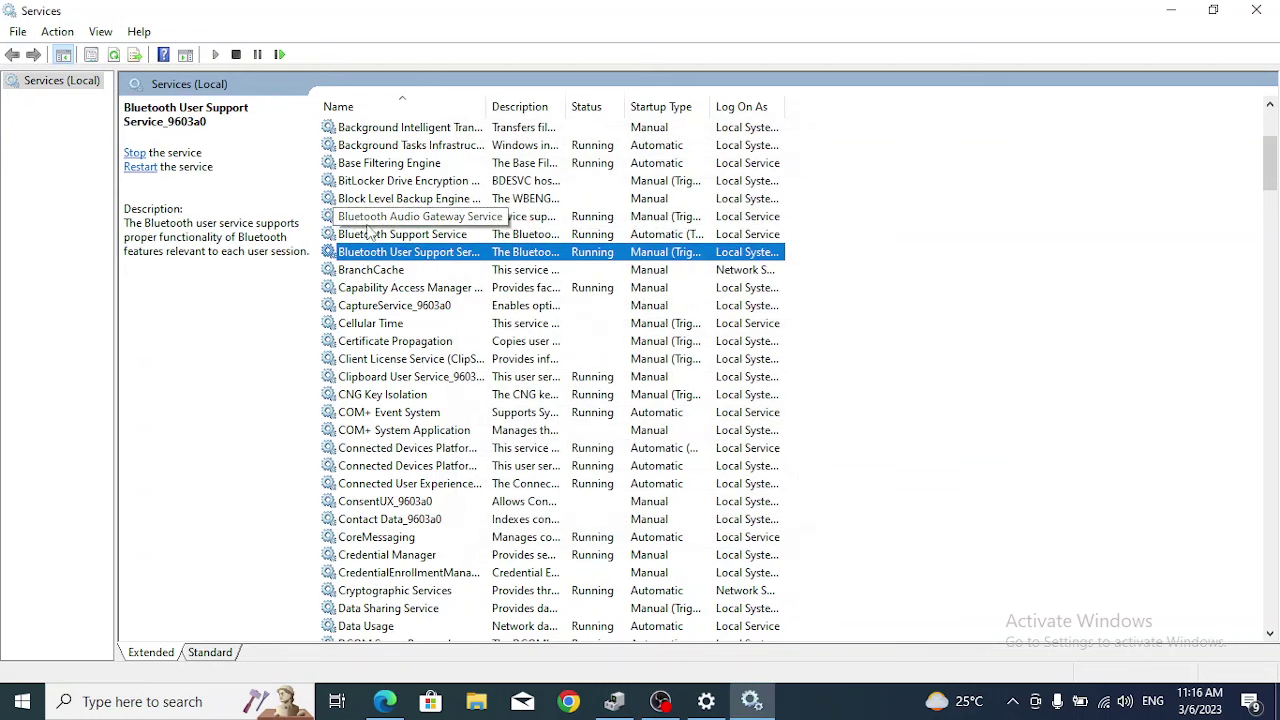
double_click(450, 218)
click(752, 330)
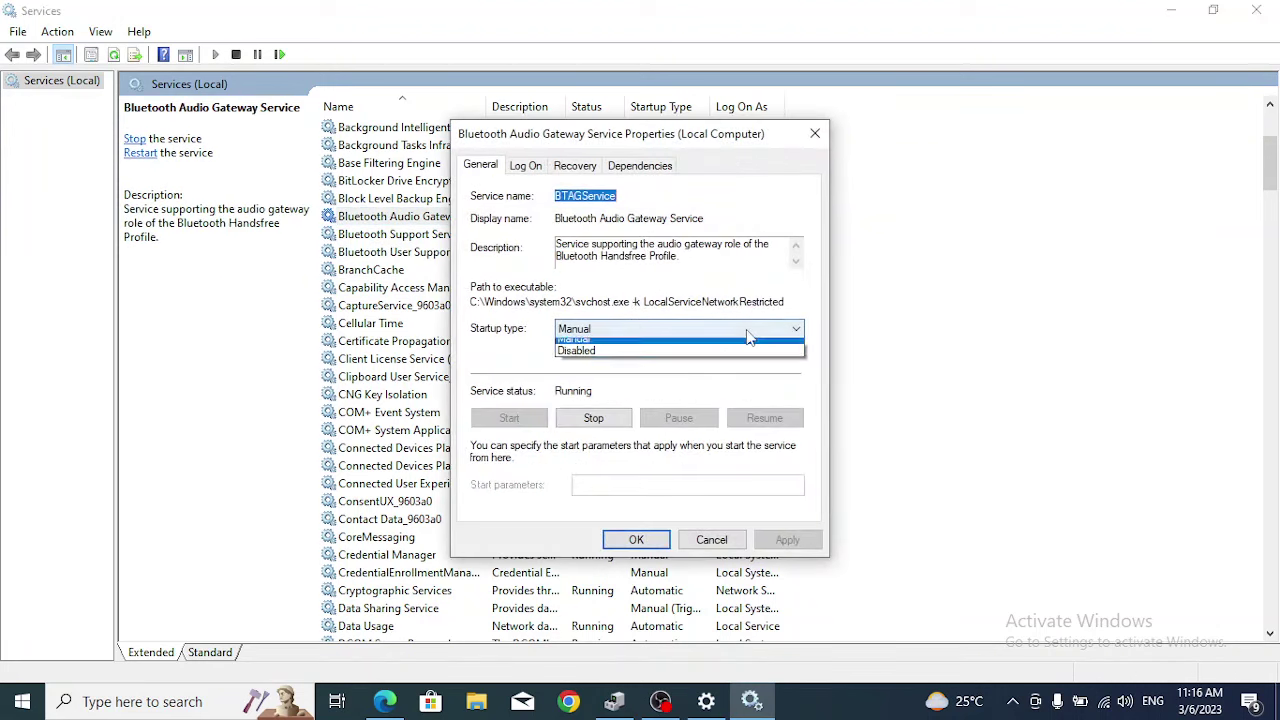
click(644, 360)
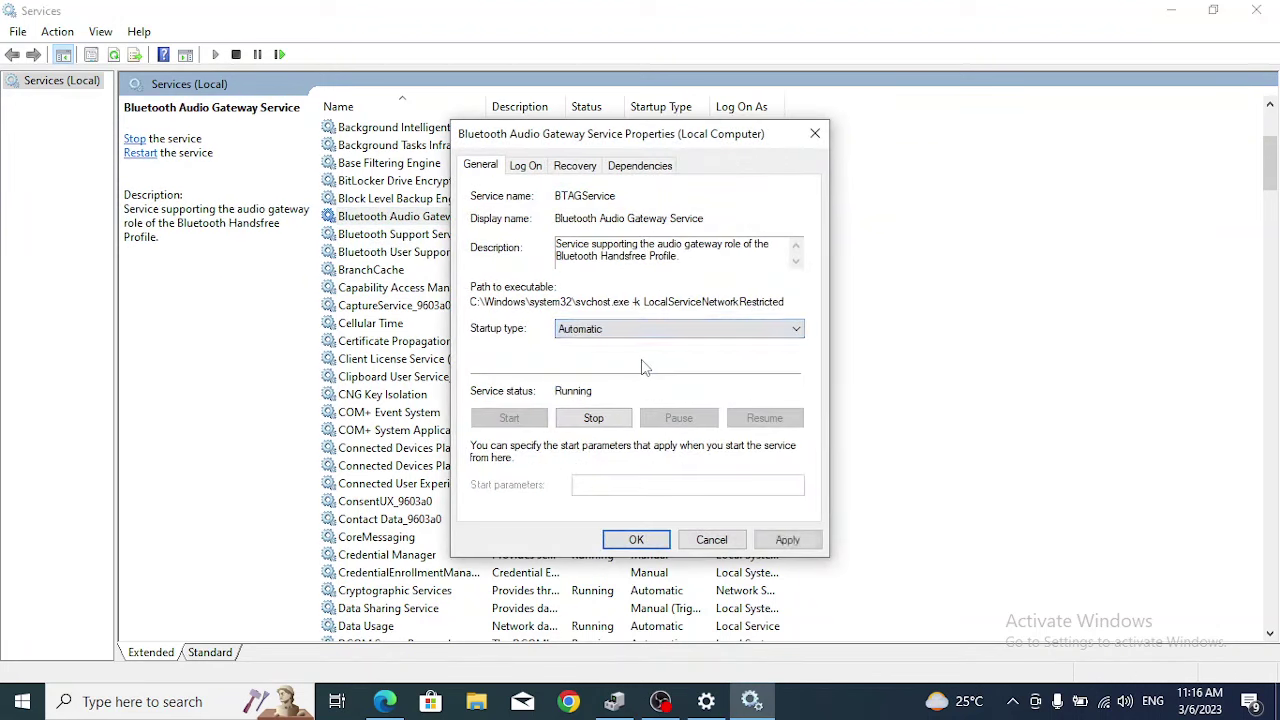
click(595, 419)
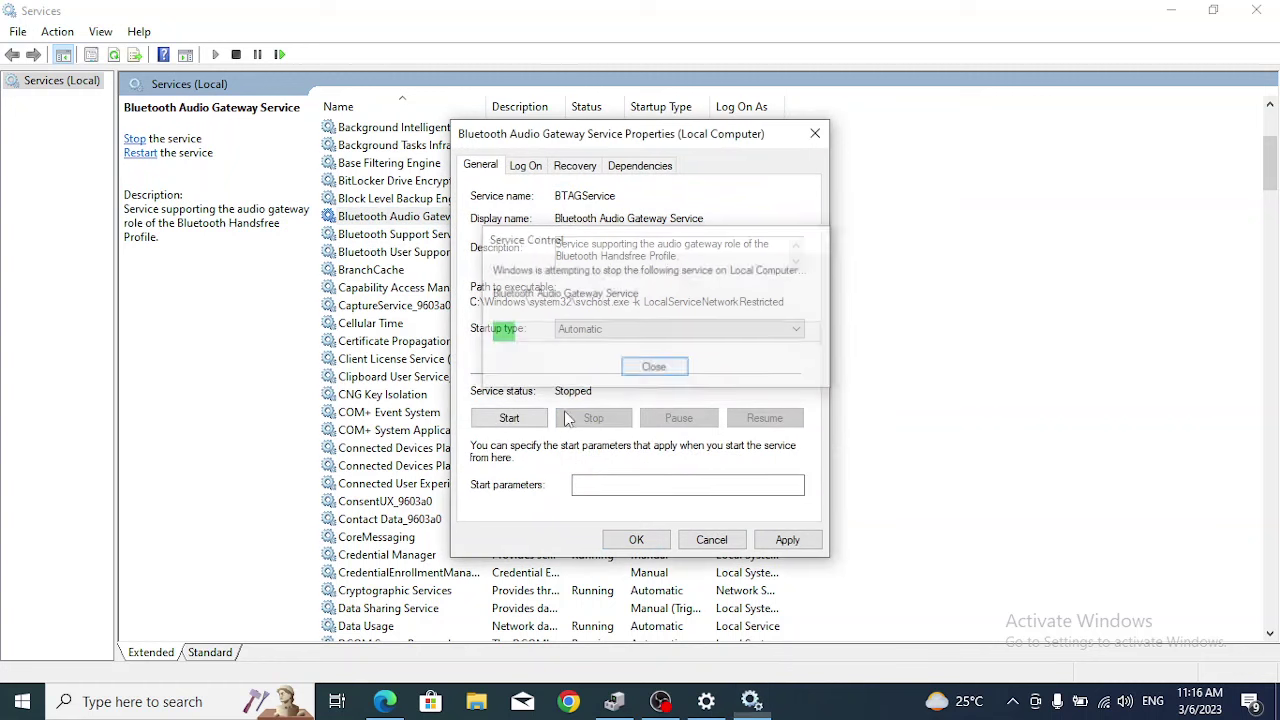
click(510, 420)
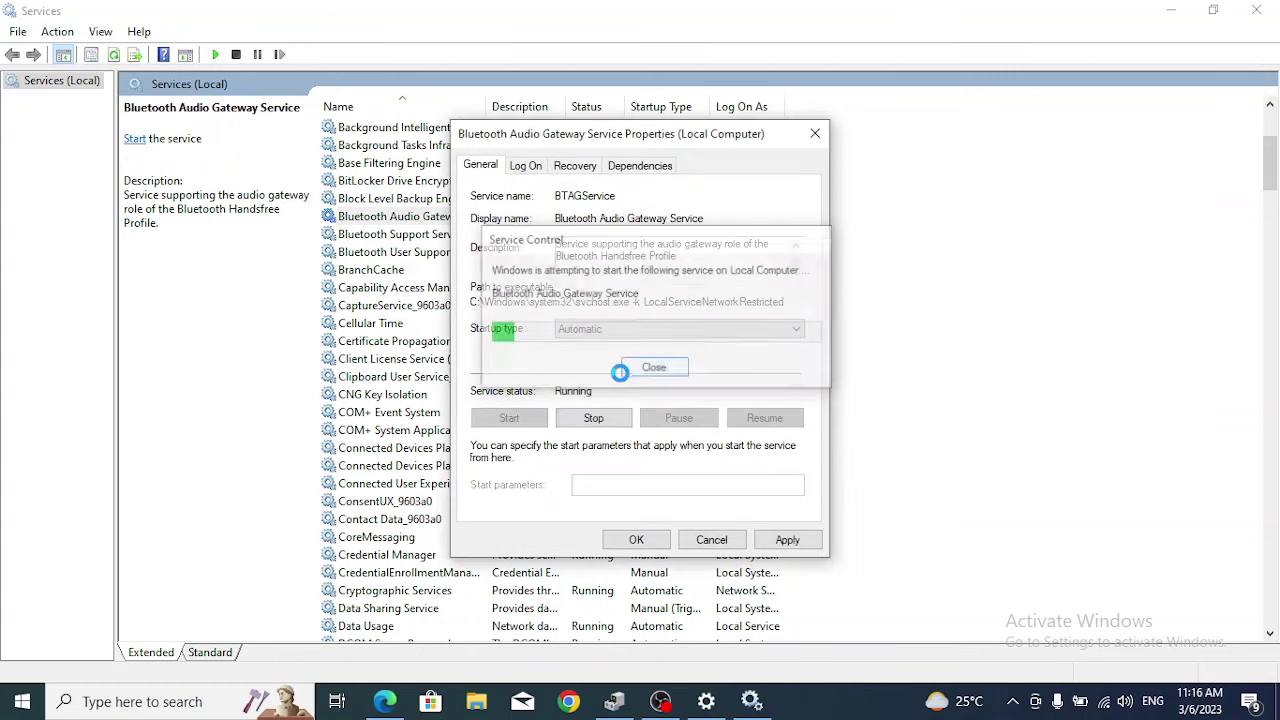
click(787, 540)
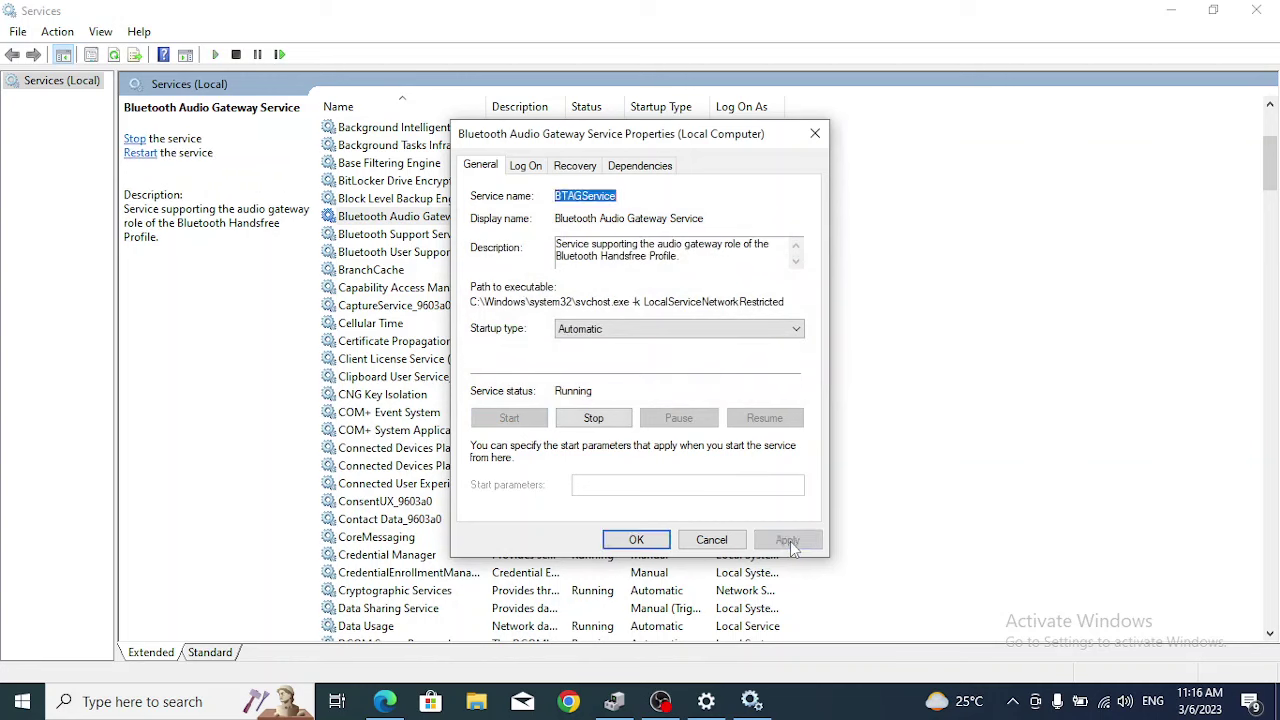
click(636, 541)
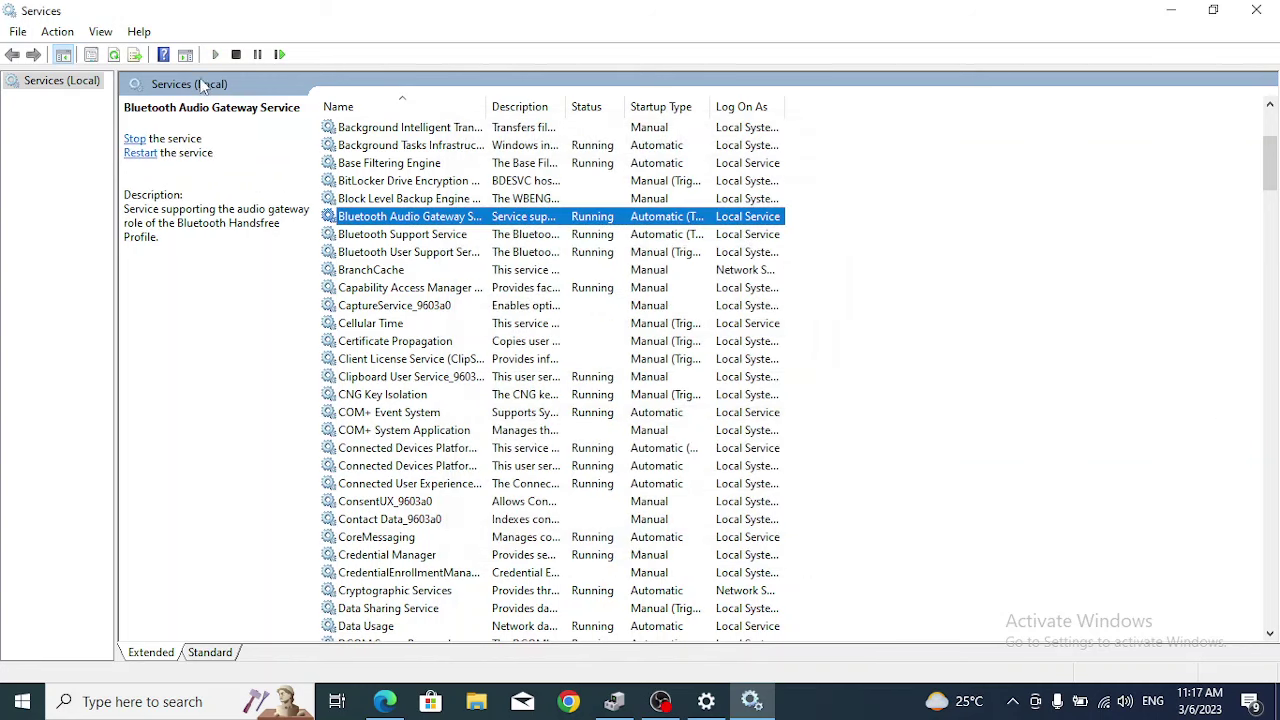
Step: Restart Bluetooth Audio Gateway Service, check the Bluetooth User Support Service entry, and close the Services console
click(140, 153)
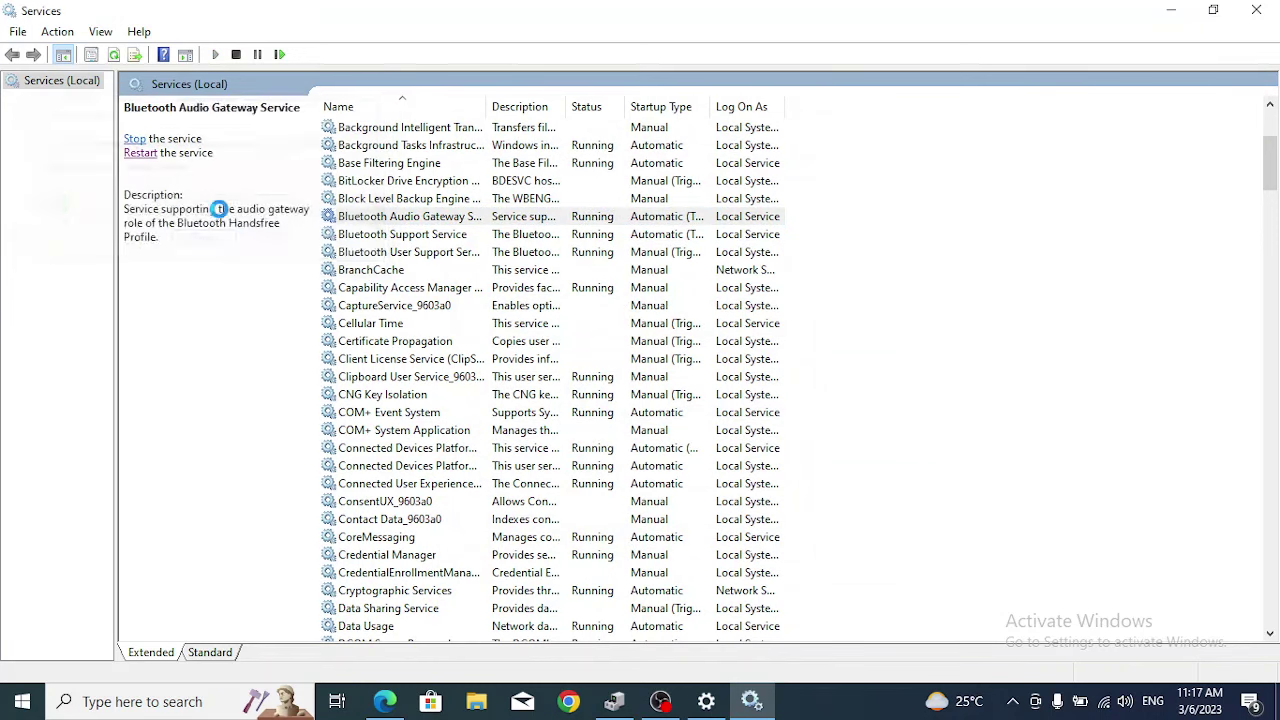
click(400, 252)
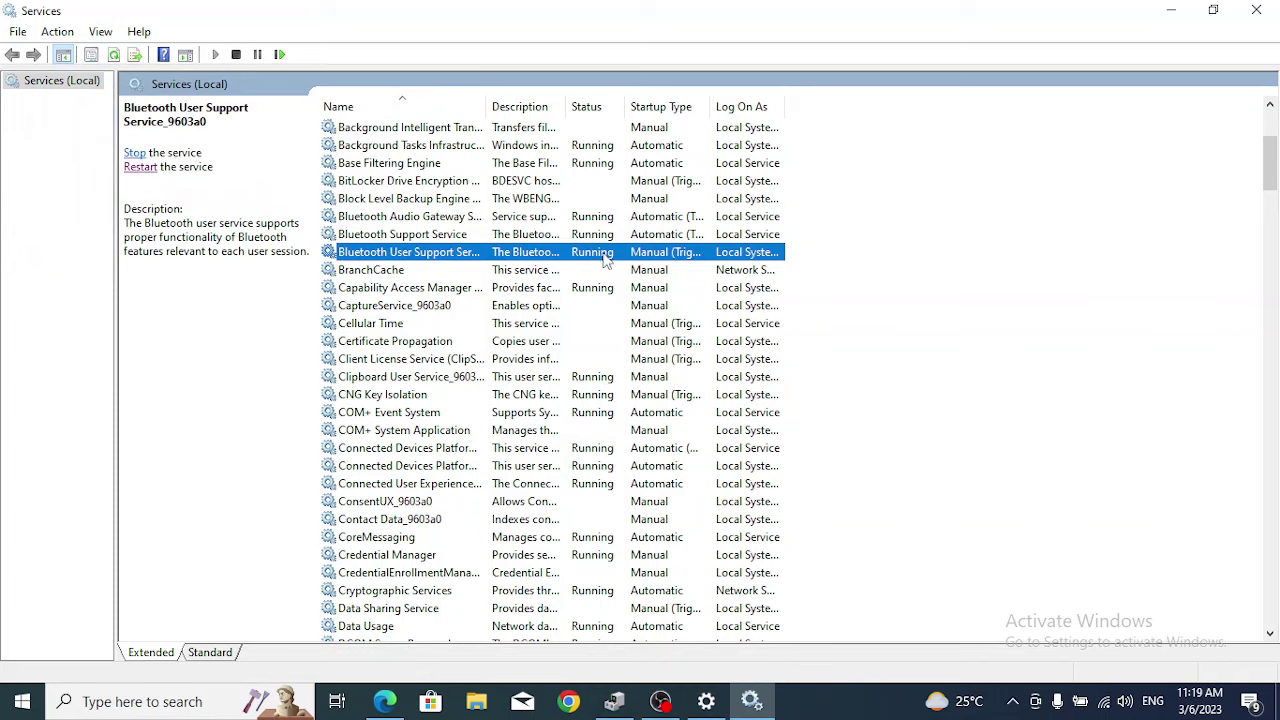
key(alt+F4)
Step: Refresh the desktop, search for Device Manager, and open it in a maximized window
right_click(577, 209)
click(657, 264)
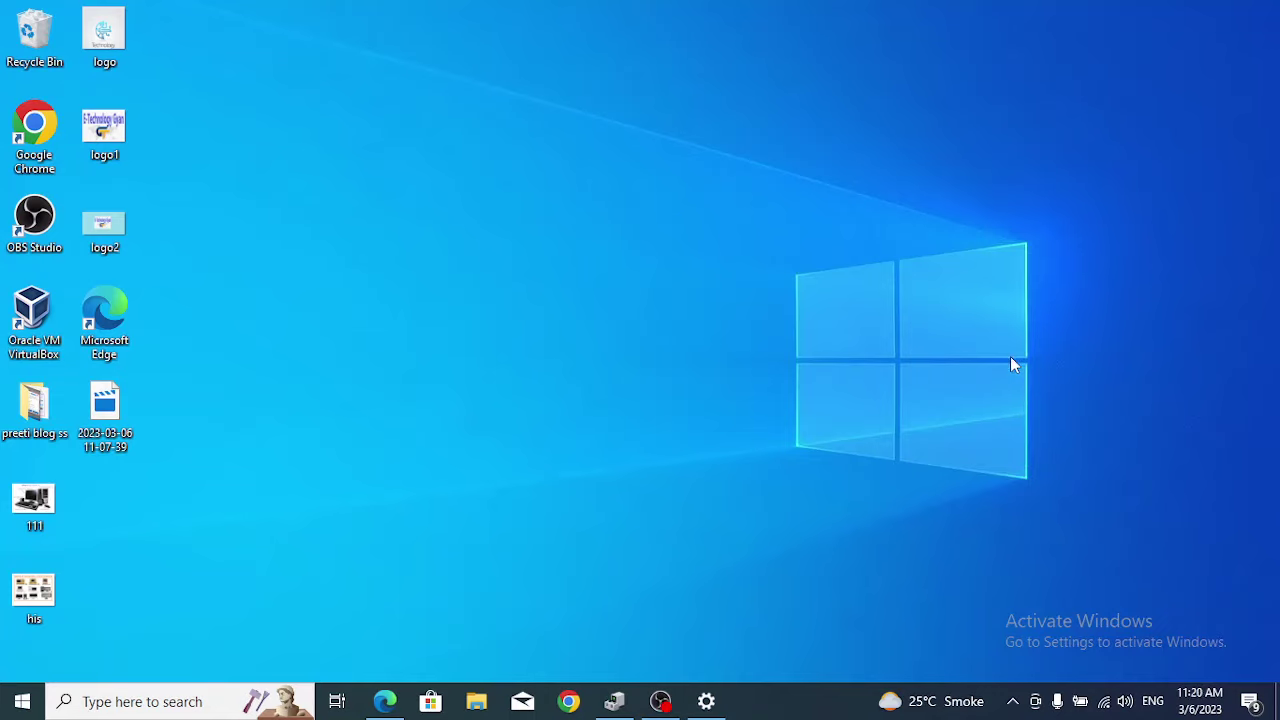
click(148, 702)
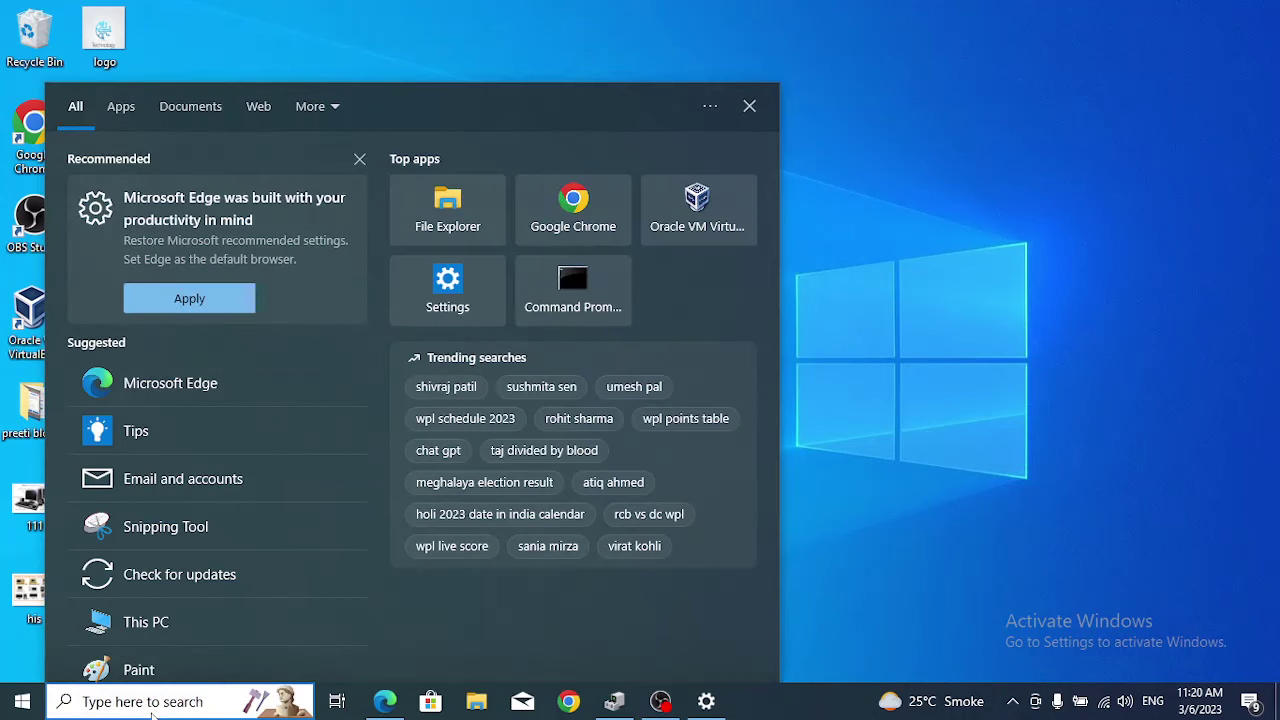
text(d)
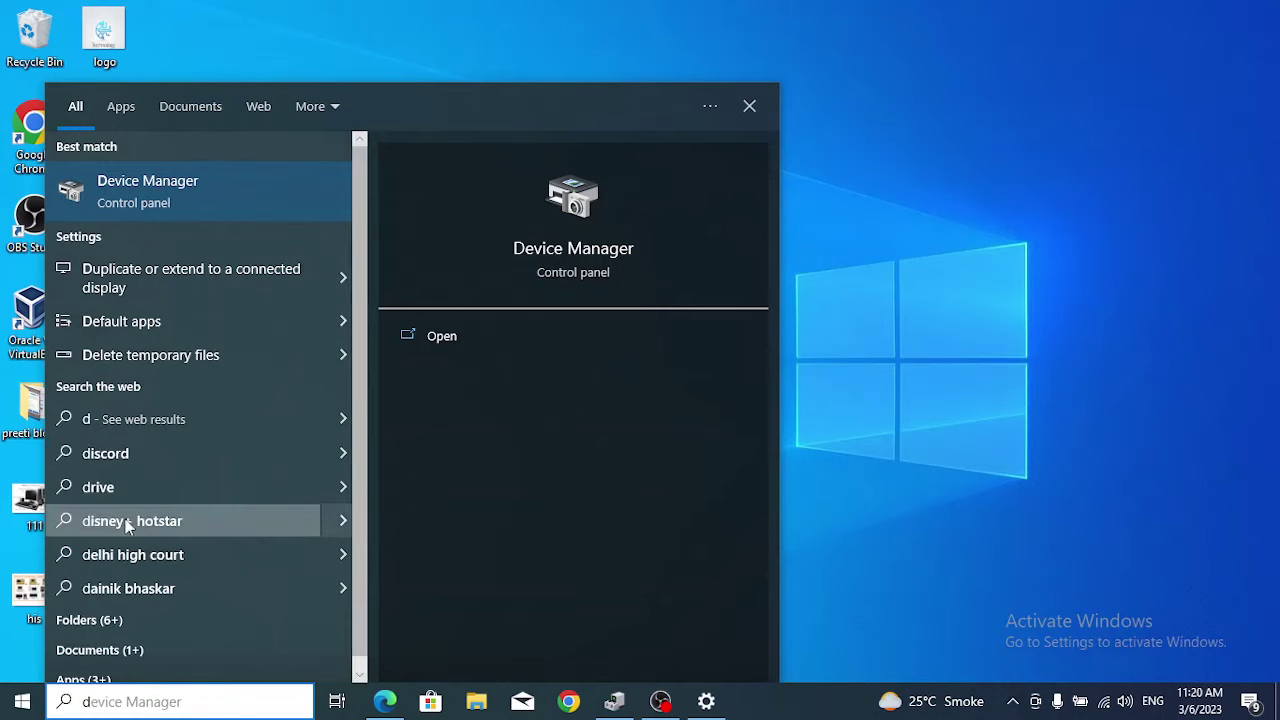
click(185, 192)
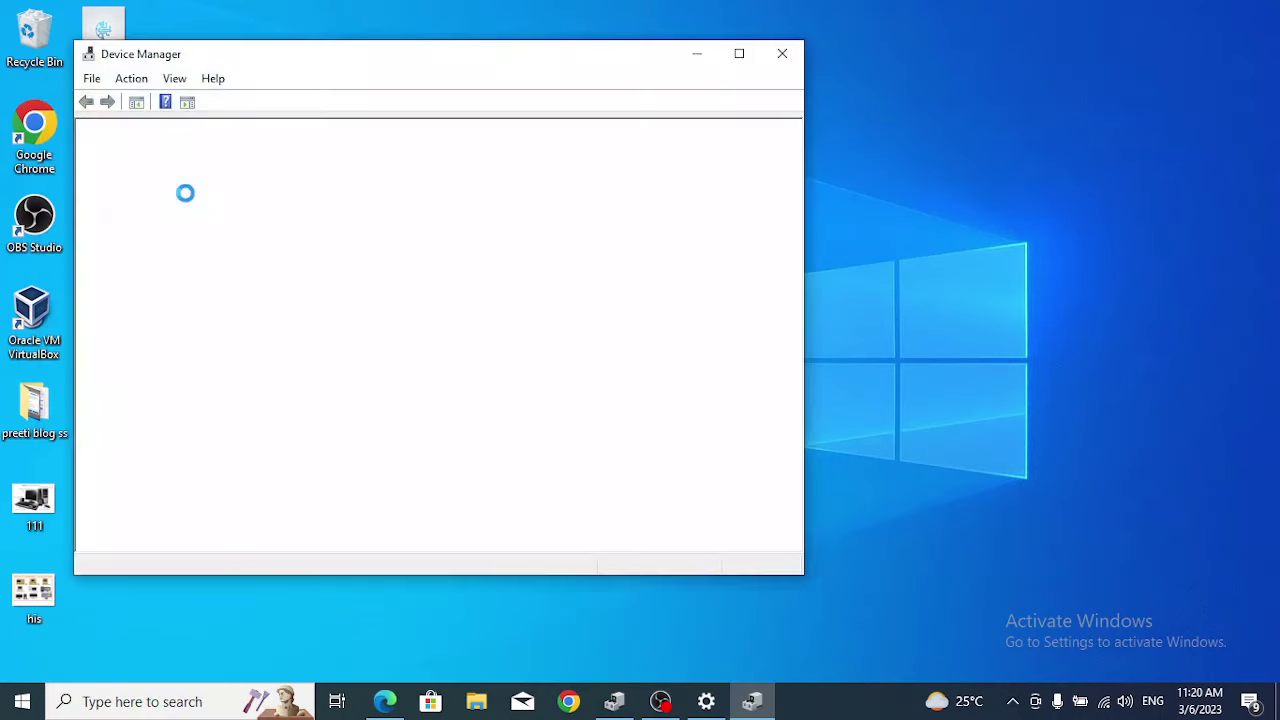
click(735, 52)
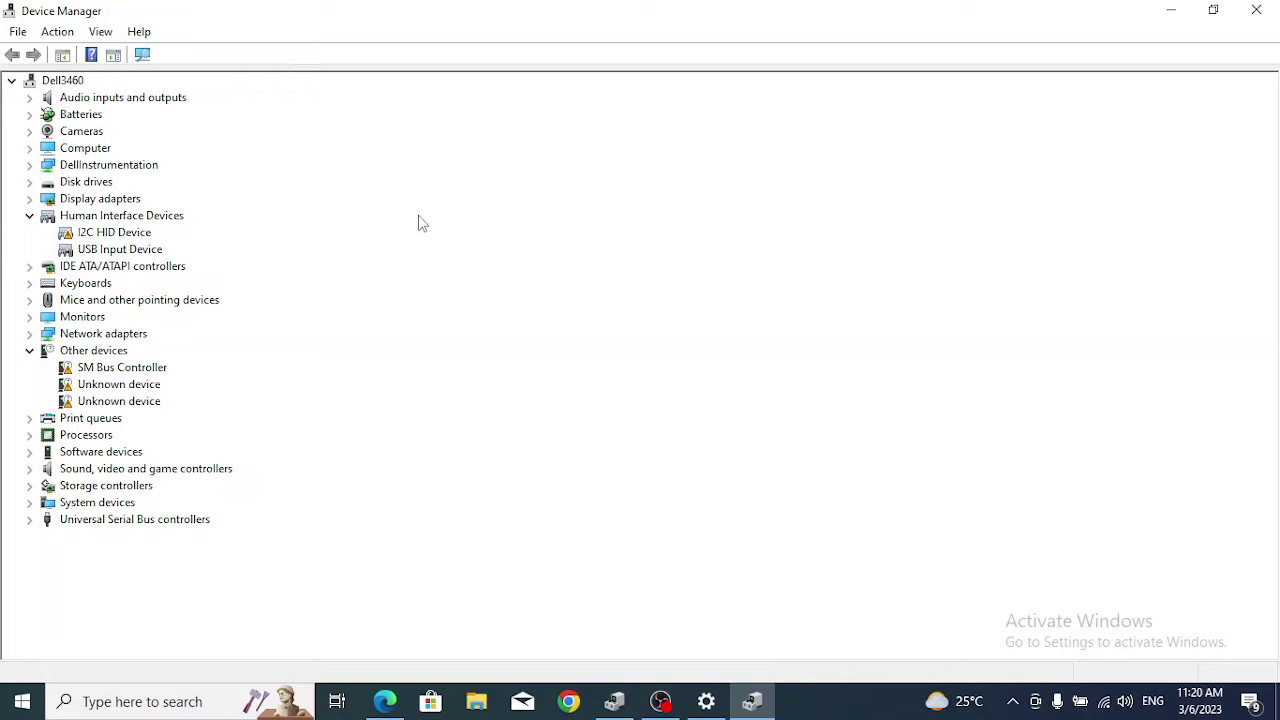
Step: Show hidden devices in the Device Manager list so that the Bluetooth devices are included
click(114, 55)
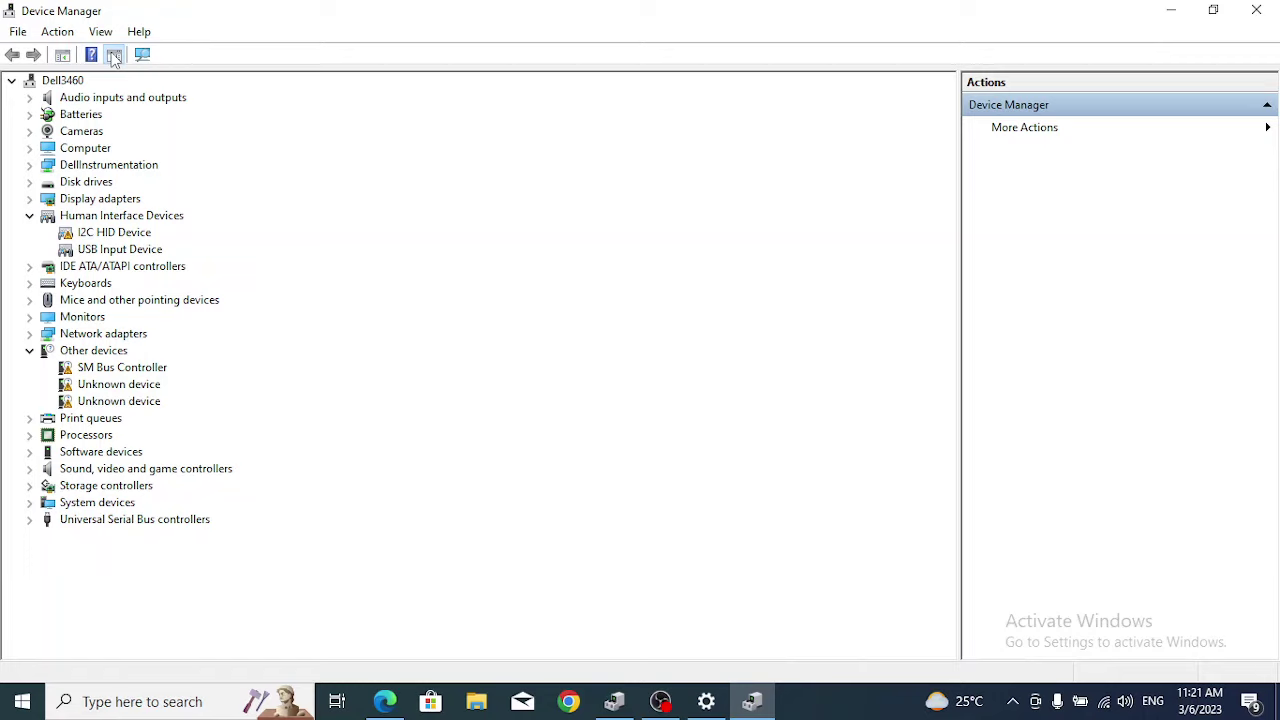
click(1074, 132)
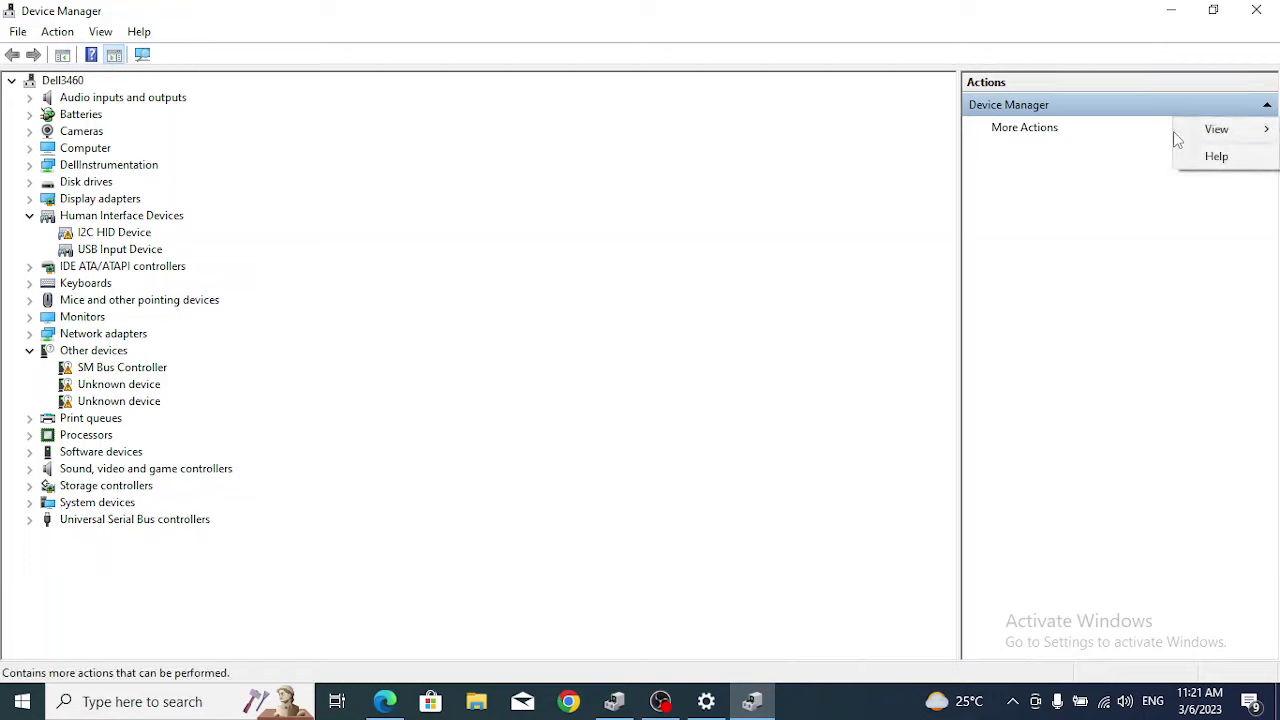
mouse_move(1210, 130)
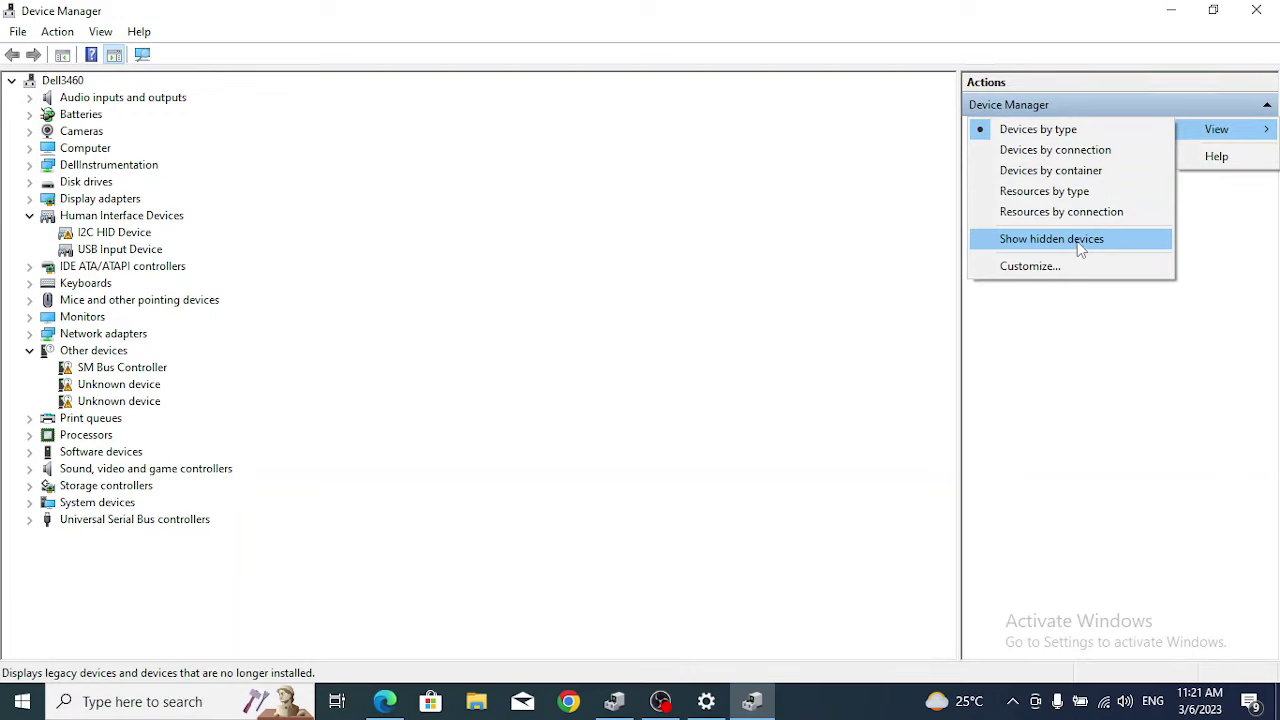
click(1077, 241)
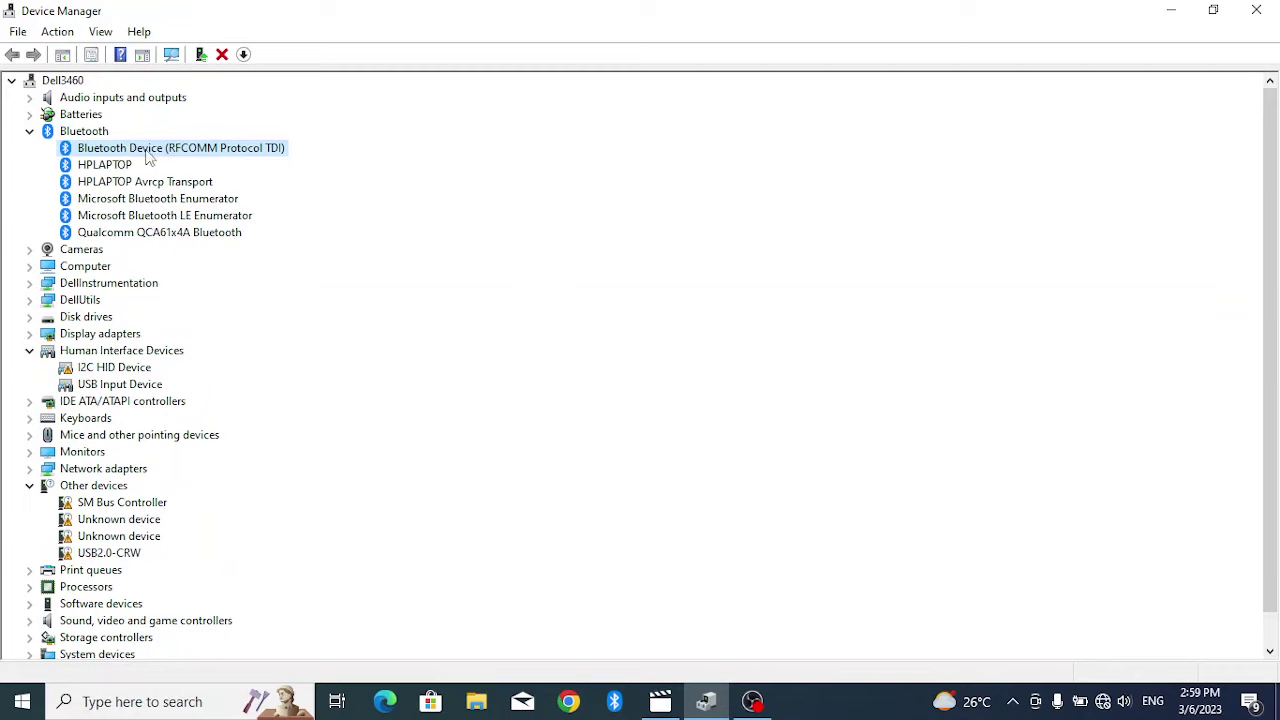
Step: Run an automatic driver search for Bluetooth Device (RFCOMM Protocol TDI) from its properties, and close the update wizard and properties
right_click(200, 155)
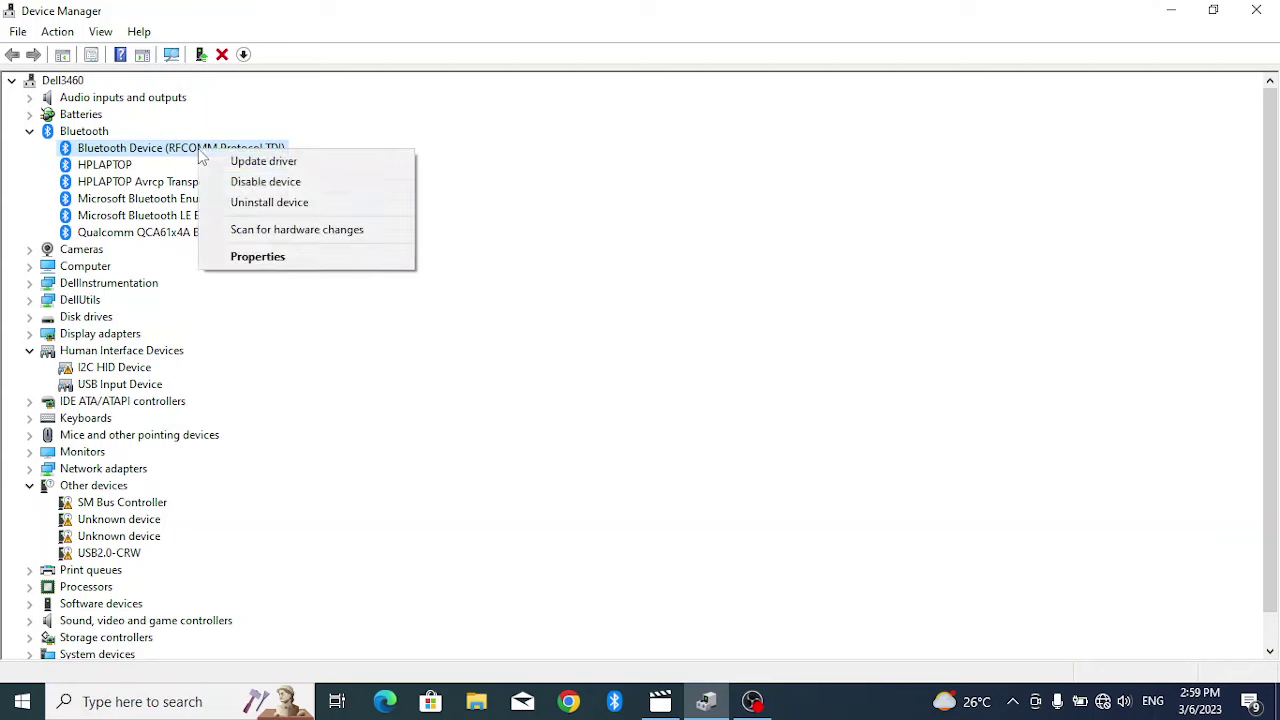
click(258, 256)
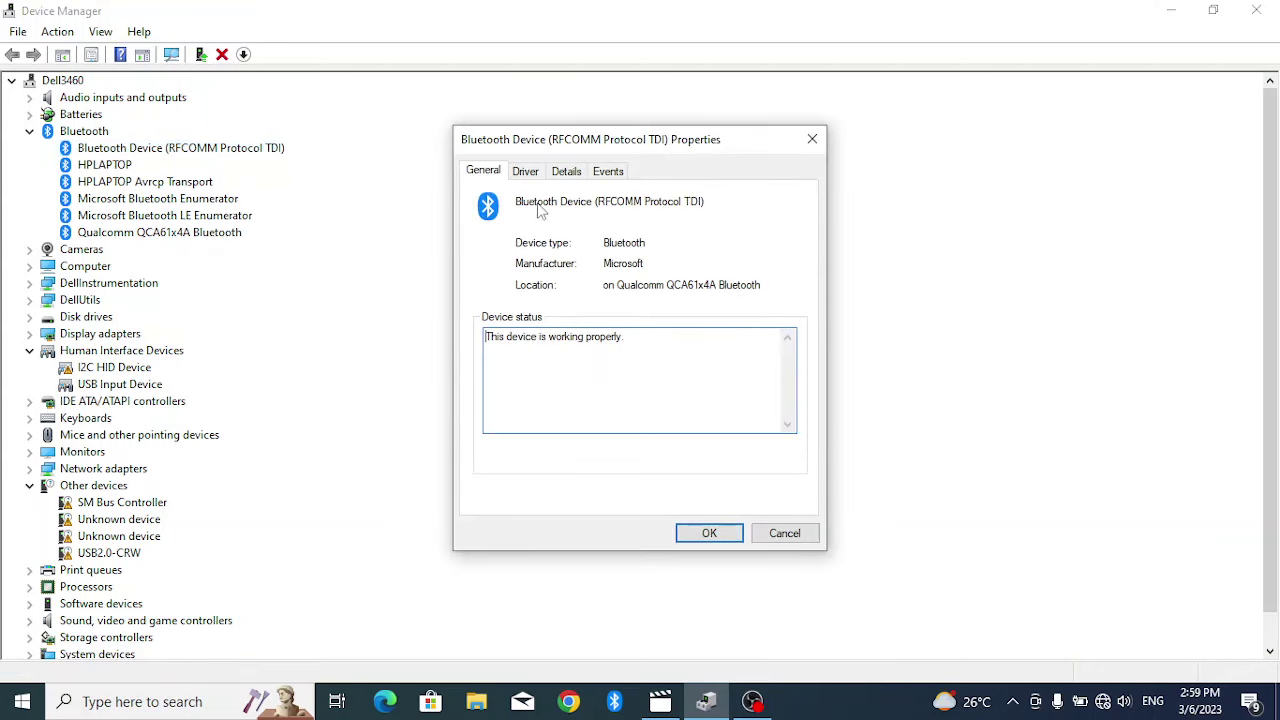
click(526, 172)
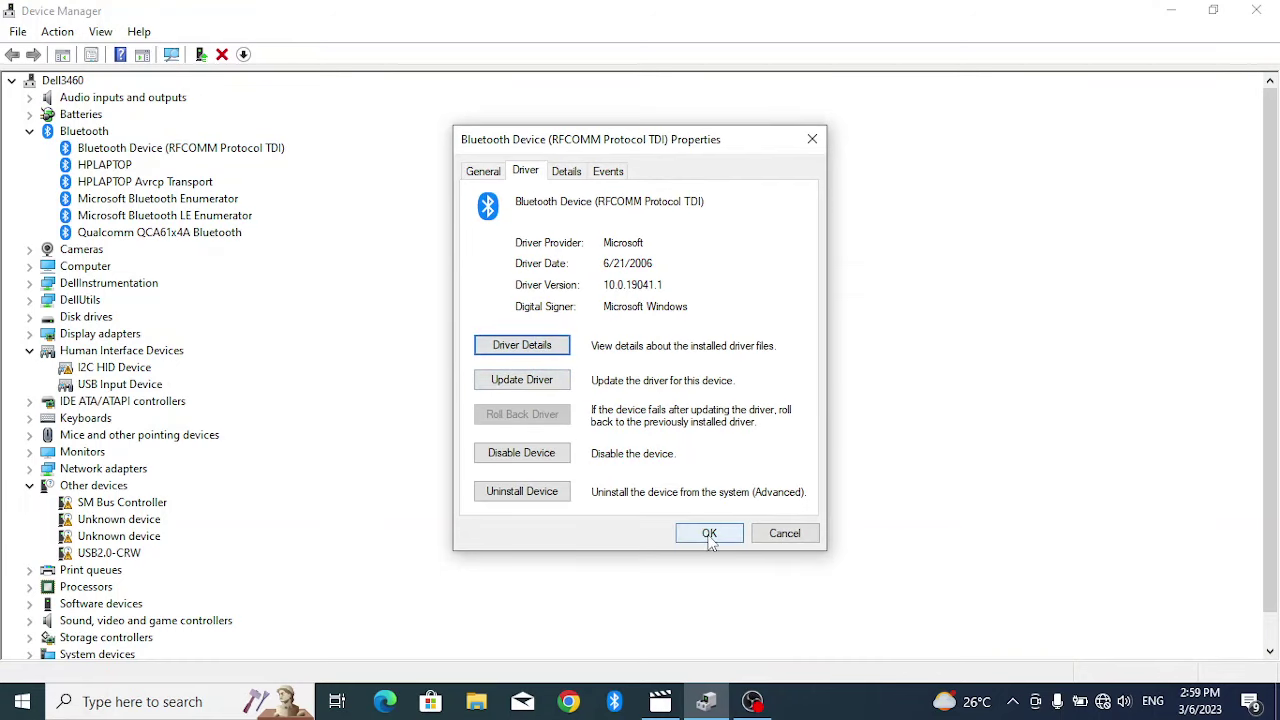
click(525, 384)
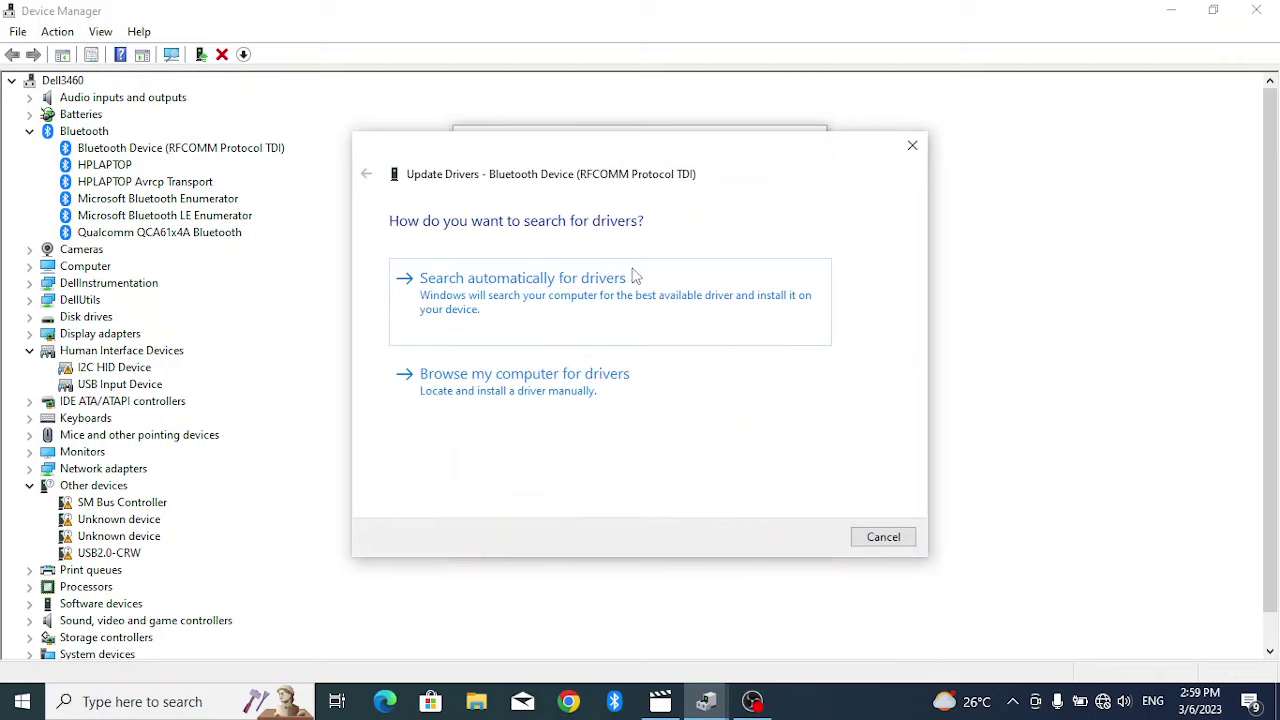
click(632, 277)
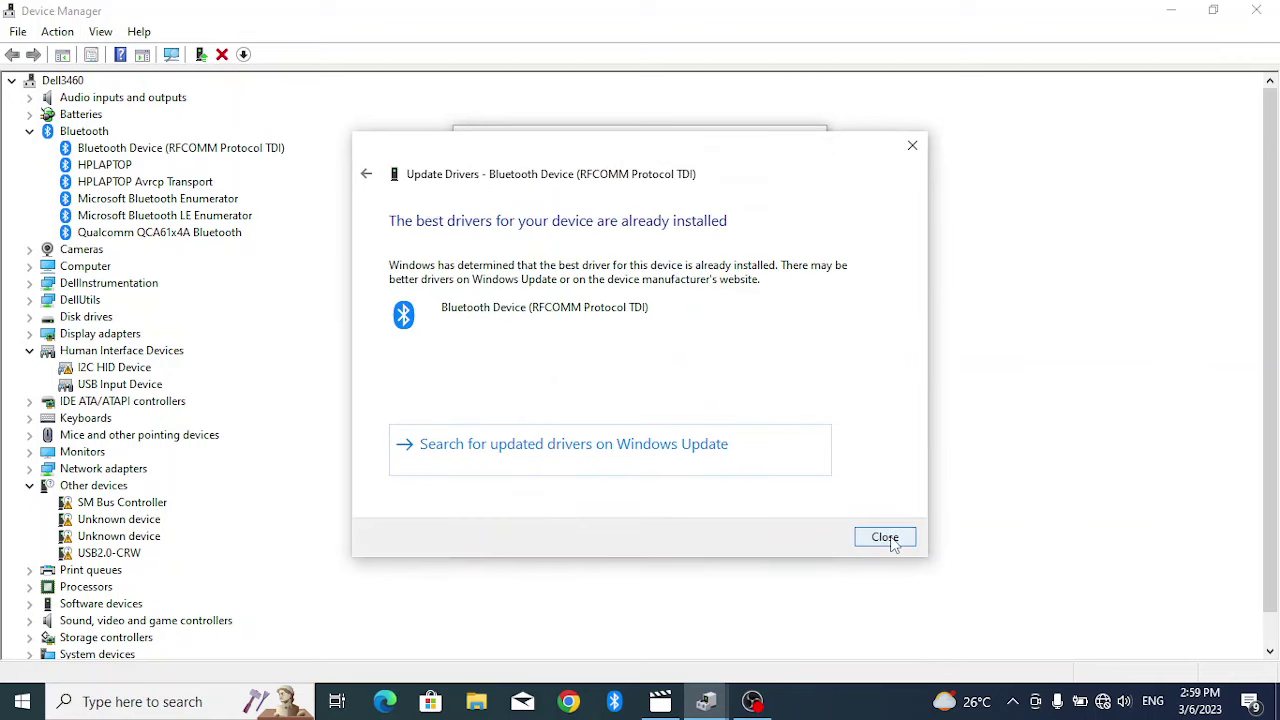
click(891, 541)
click(812, 138)
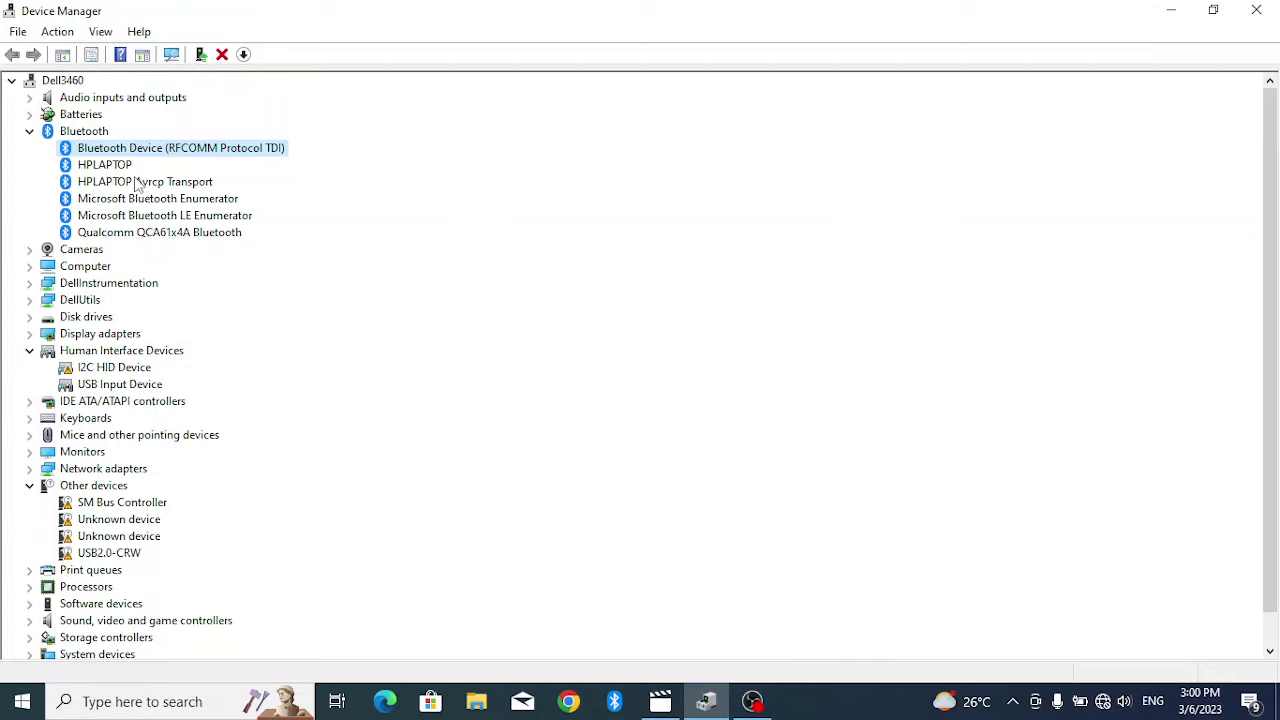
key(Down)
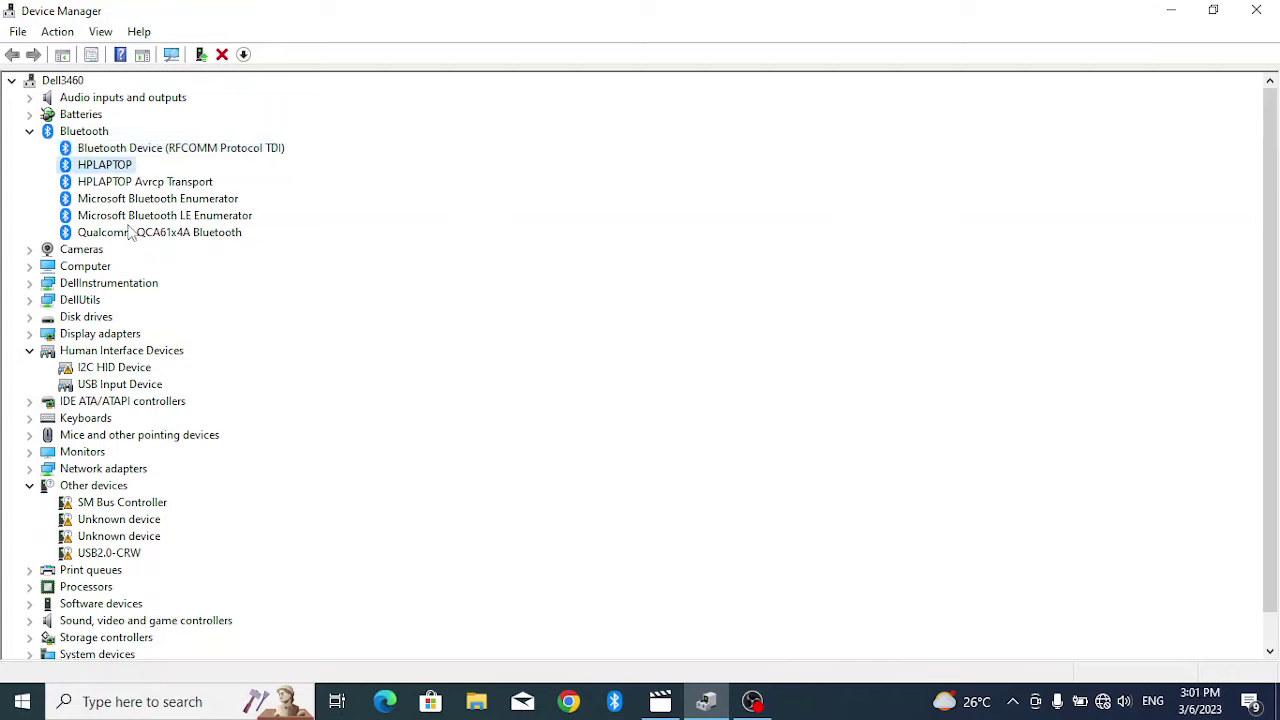
right_click(249, 151)
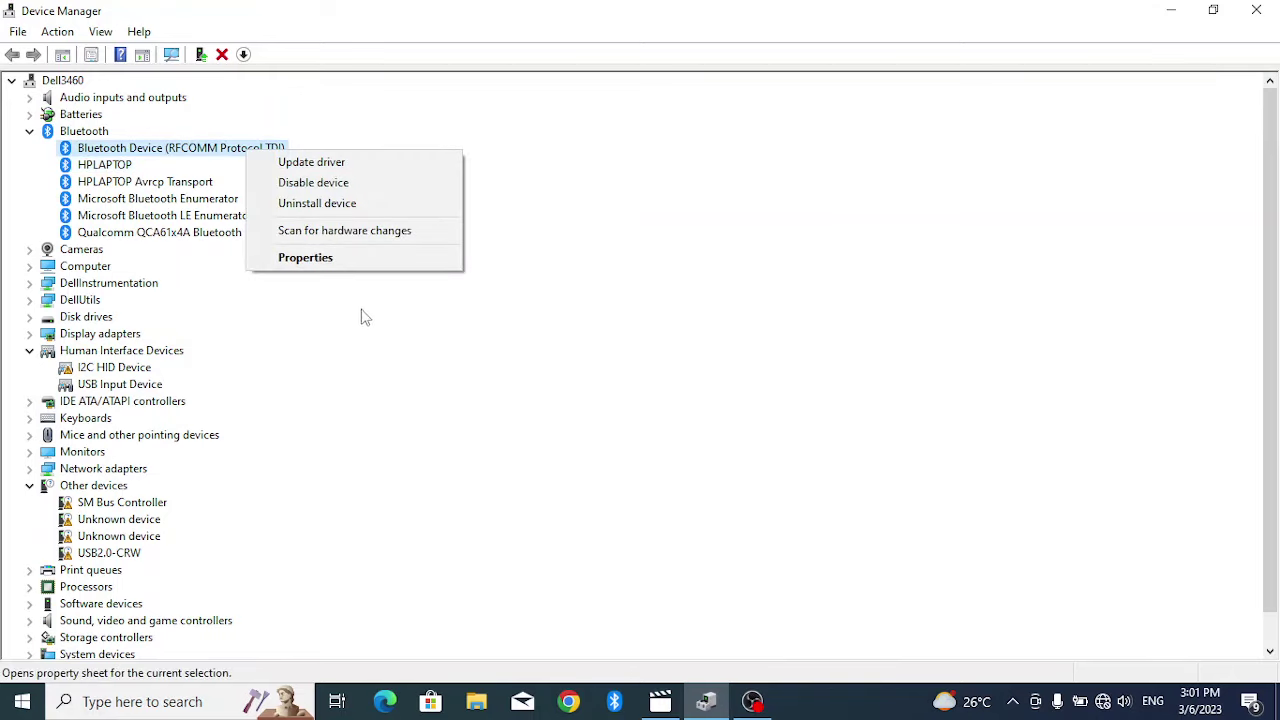
click(305, 257)
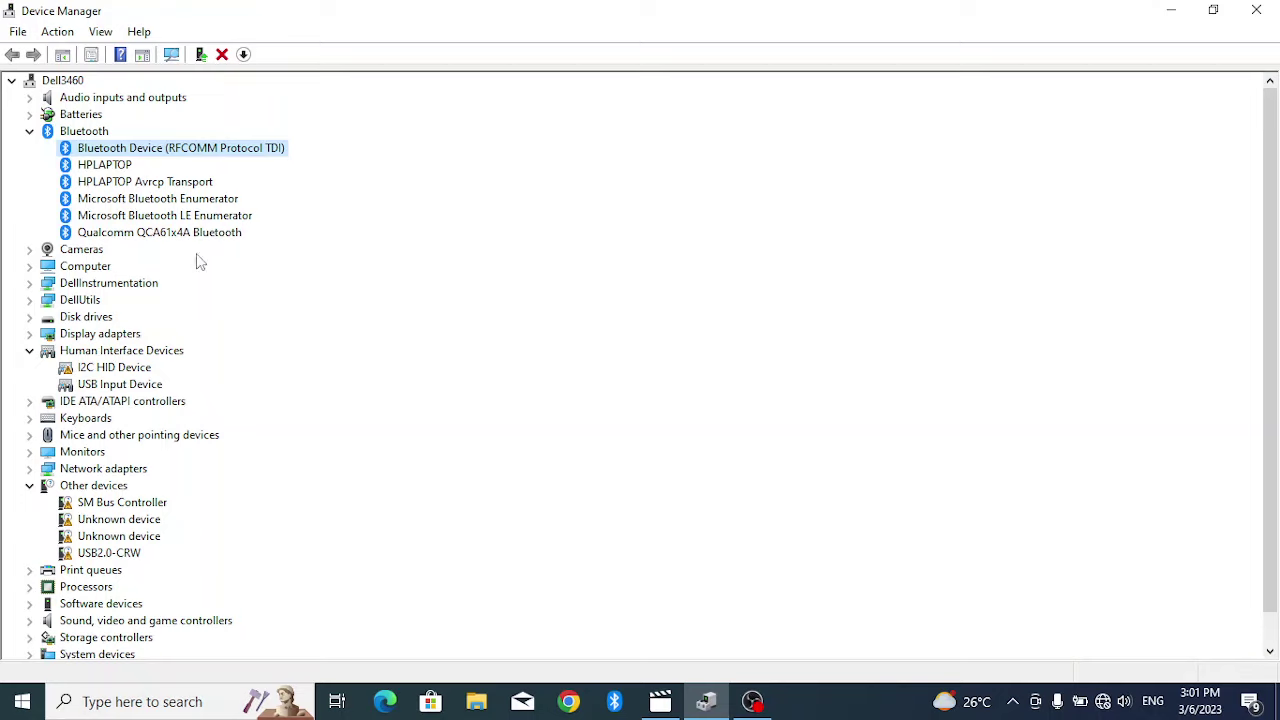
click(1170, 20)
click(706, 701)
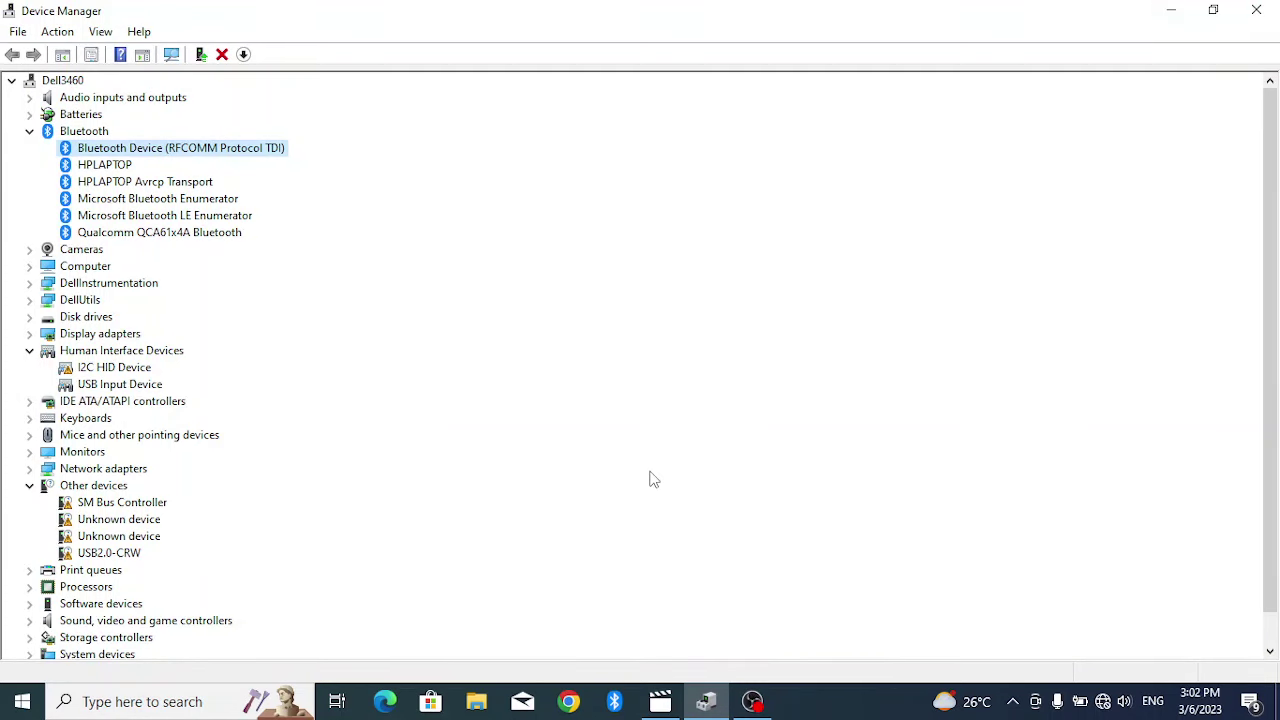